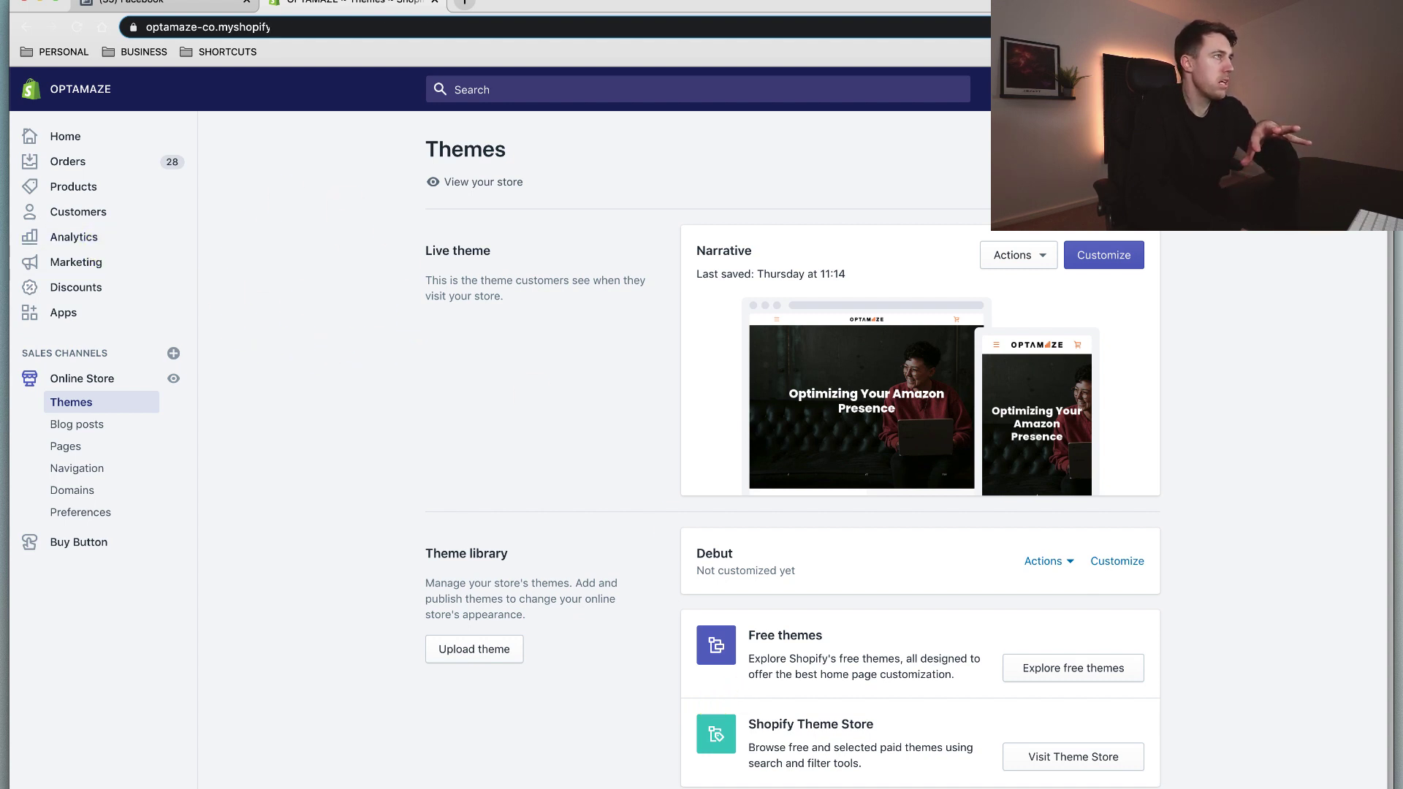
Switch to Facebook Events Manager and open the Pixels data sources page.
click(134, 4)
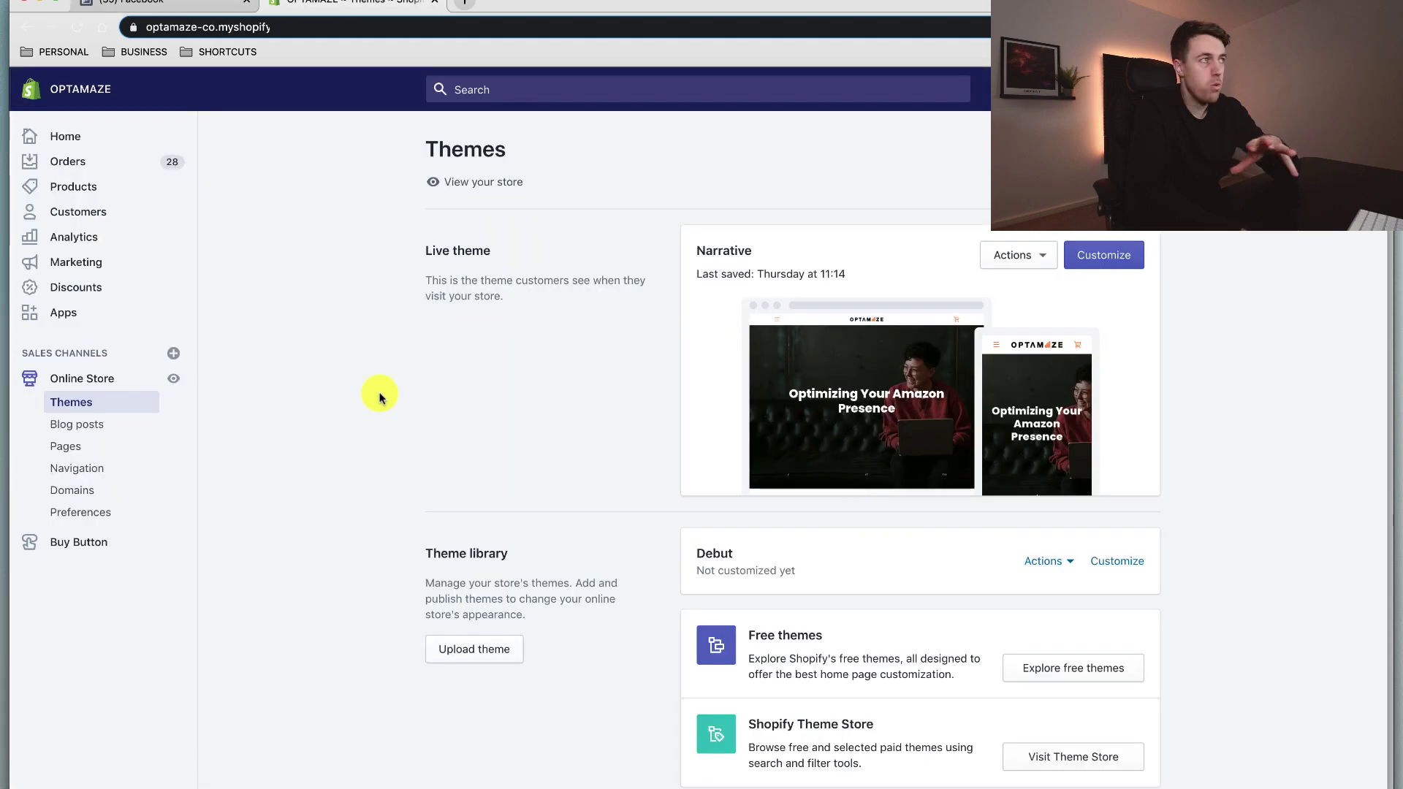
click(164, 6)
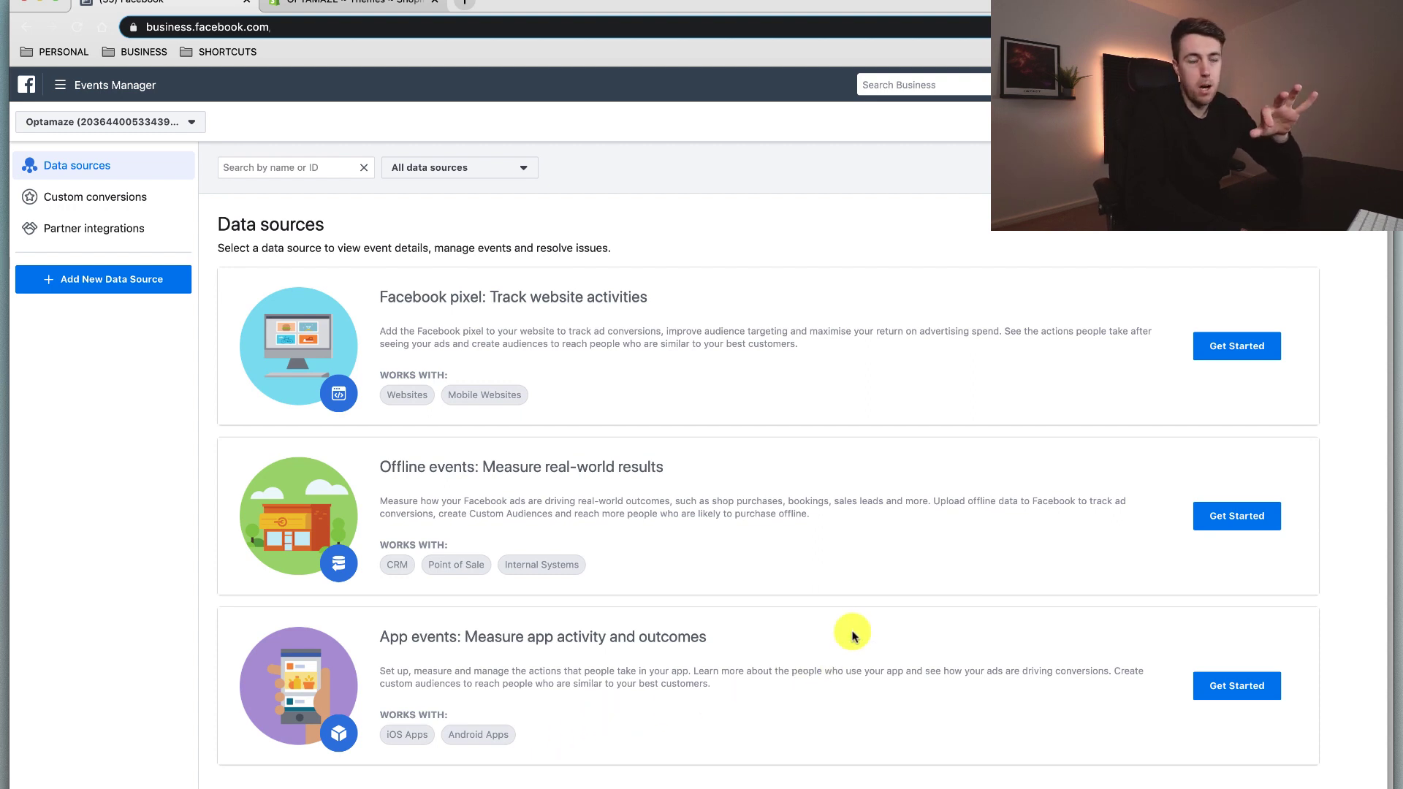
click(94, 81)
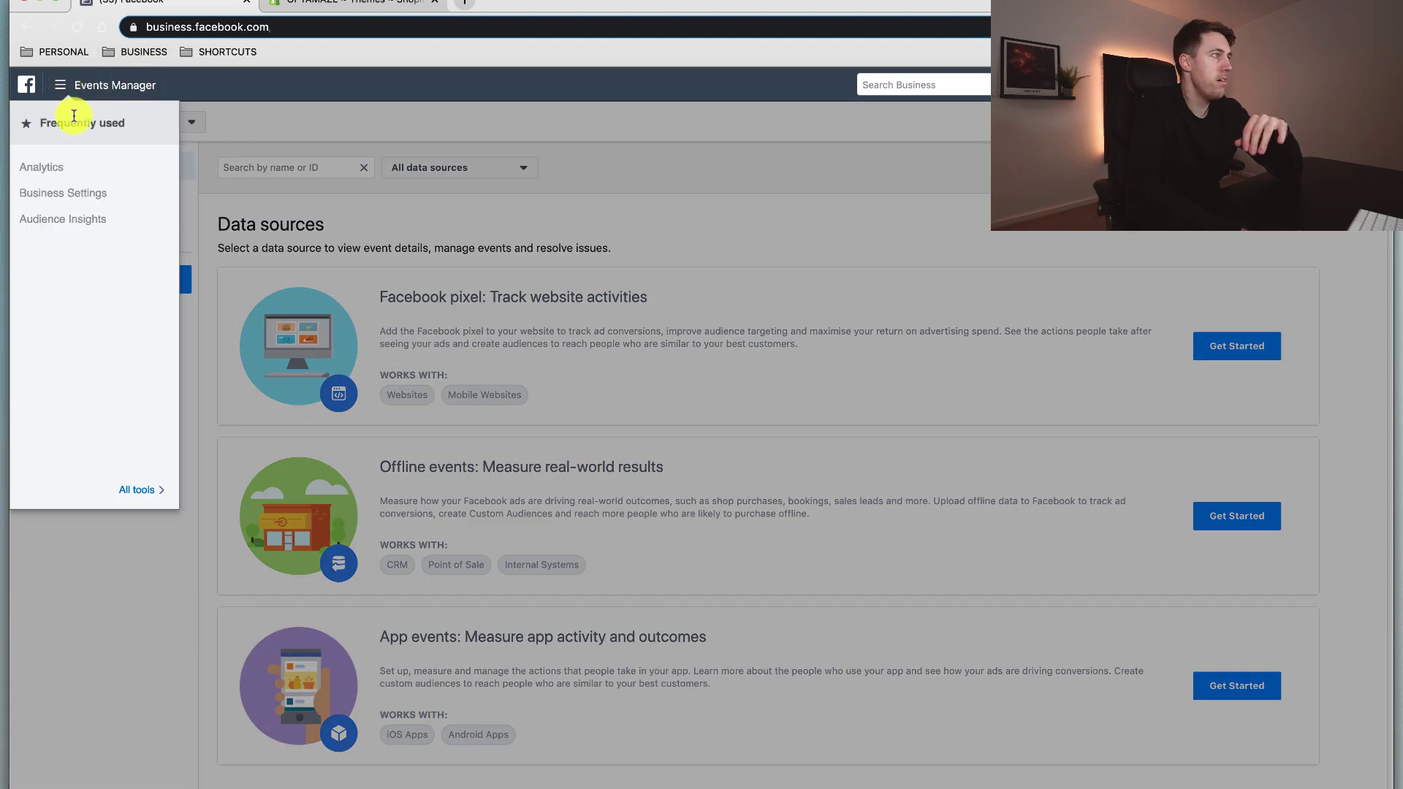
click(138, 489)
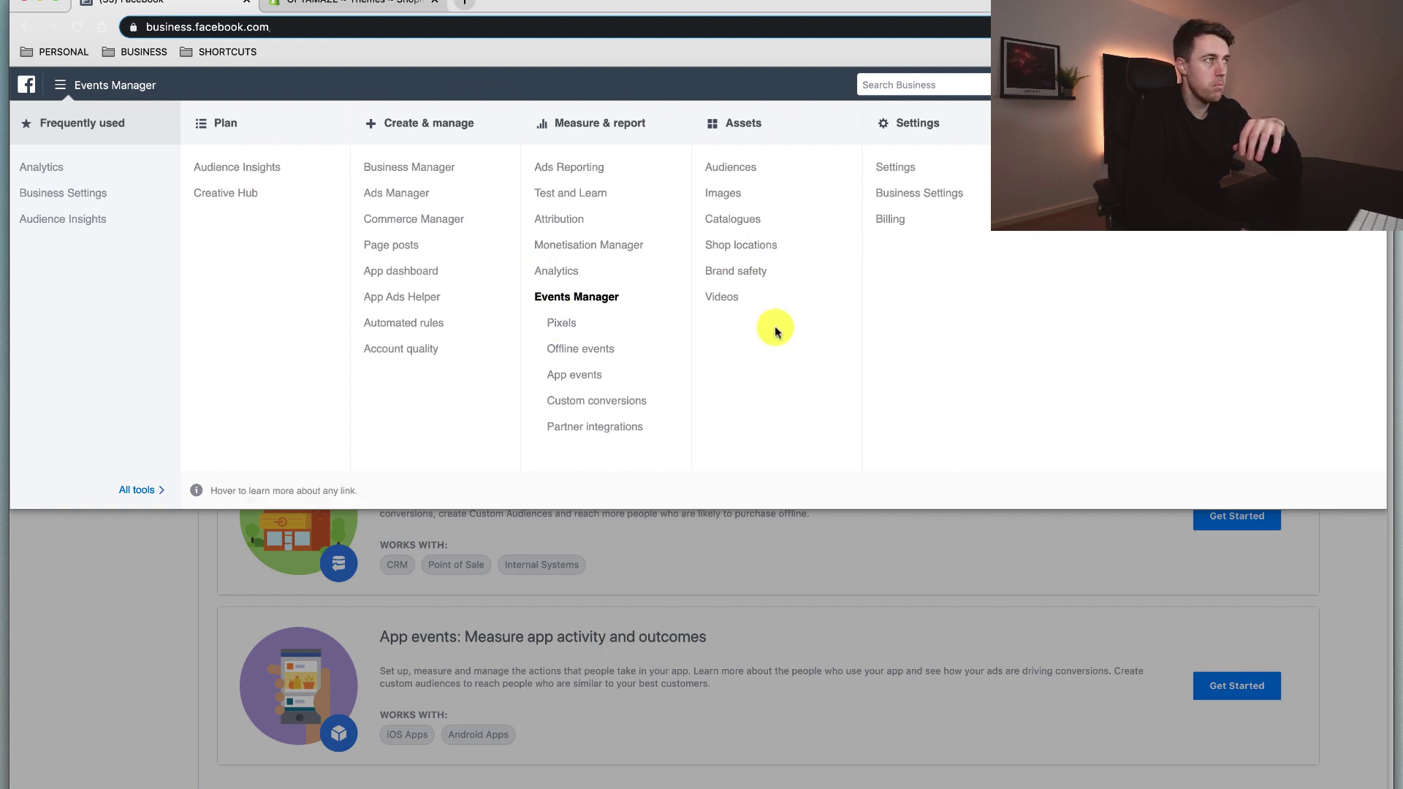
click(549, 321)
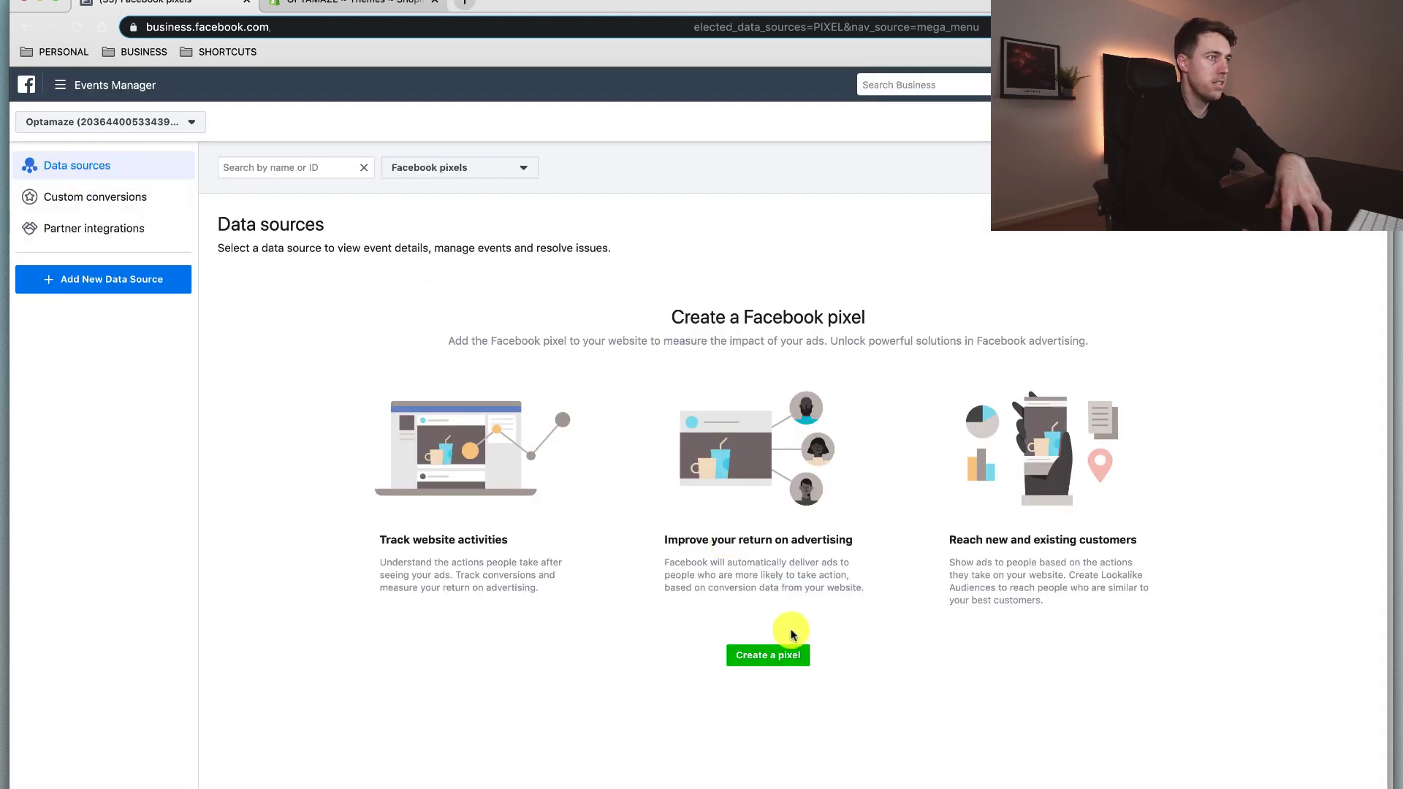
click(774, 657)
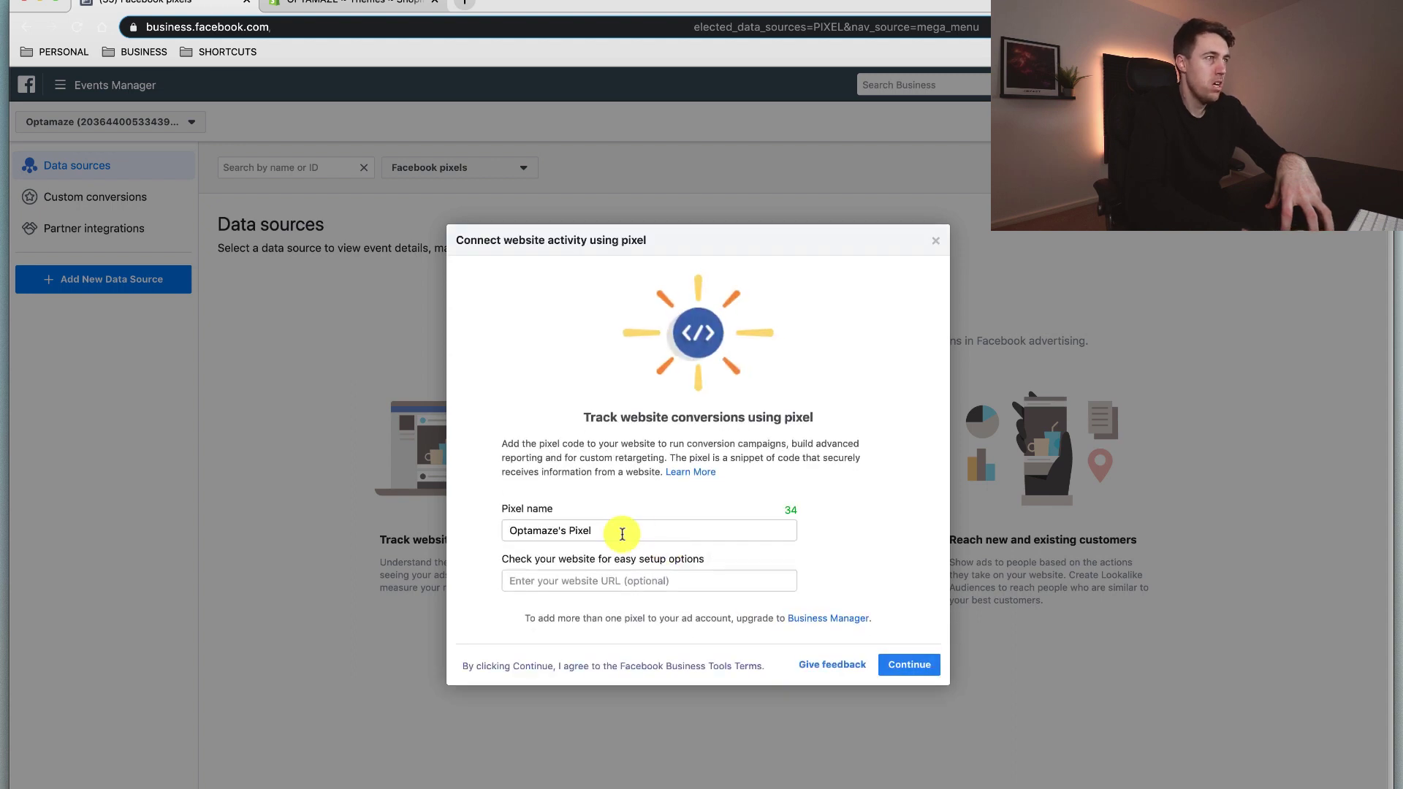
drag(619, 527, 417, 533)
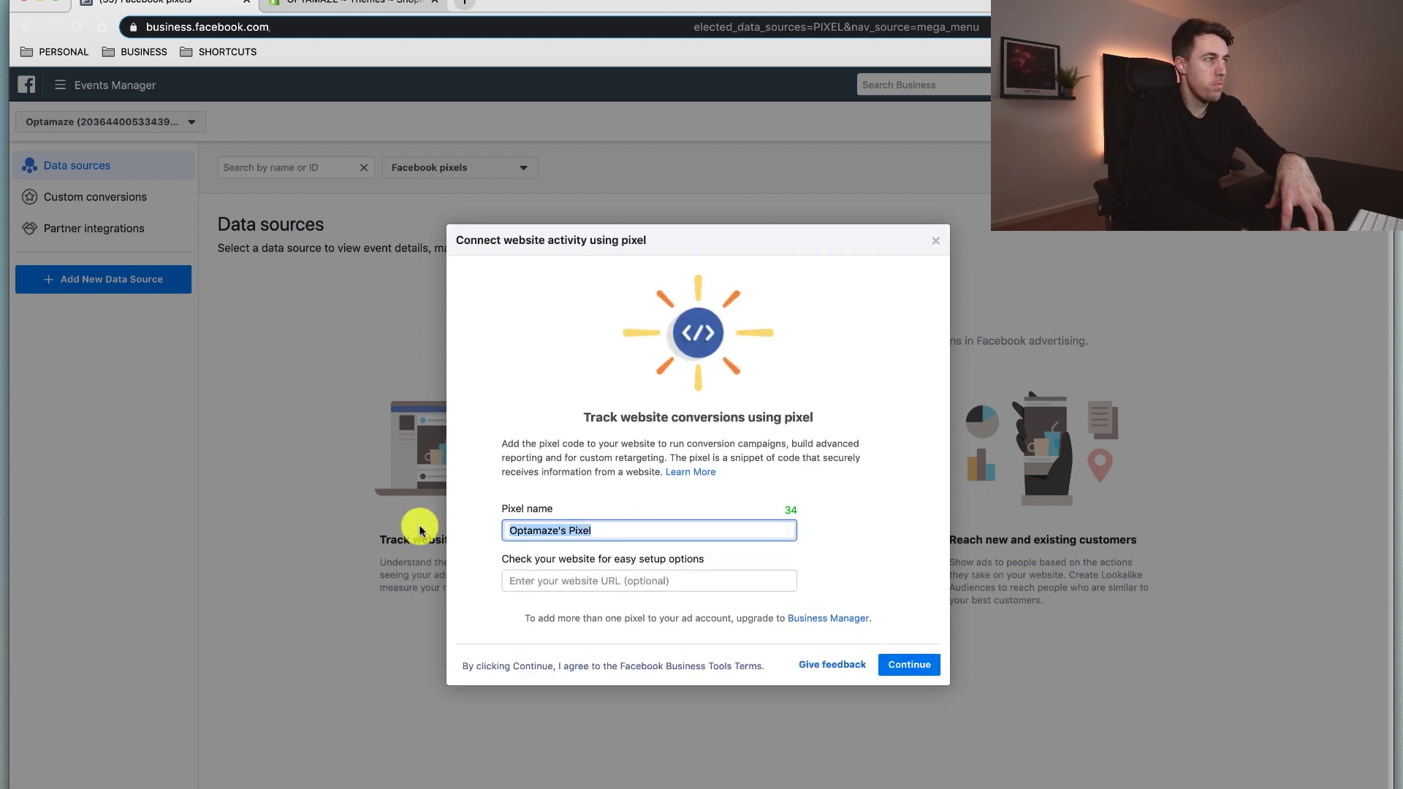
click(584, 577)
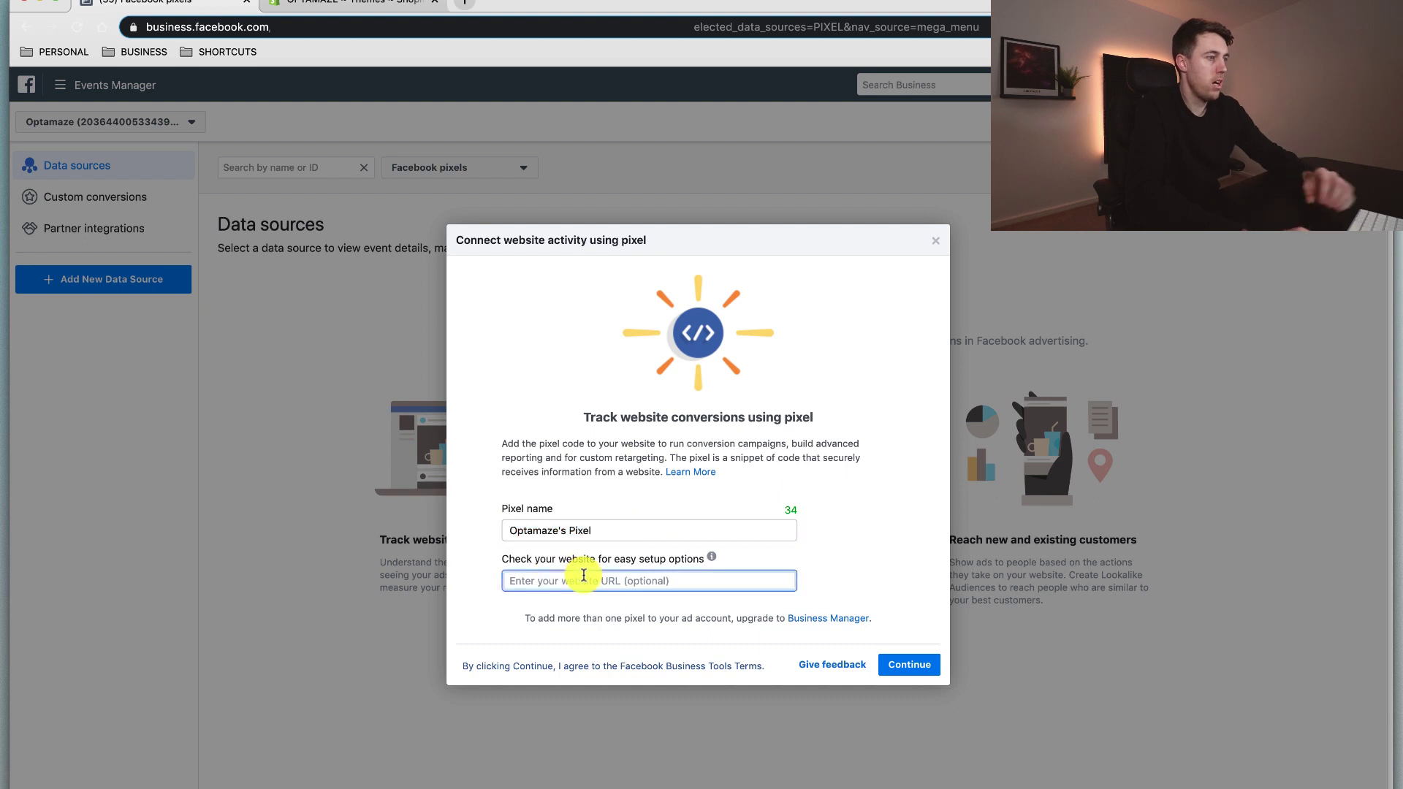
text(www.o)
text(pta)
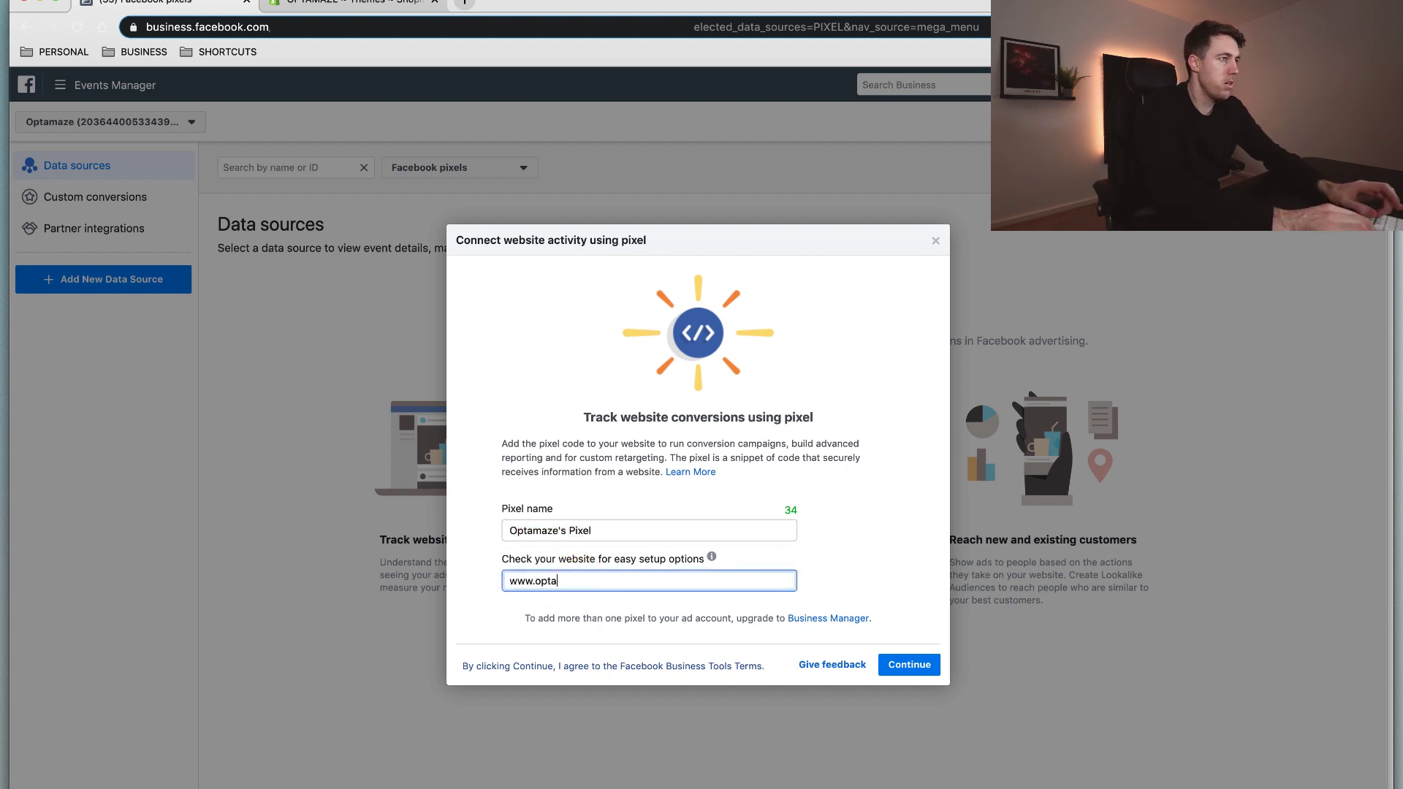
text(maze.co)
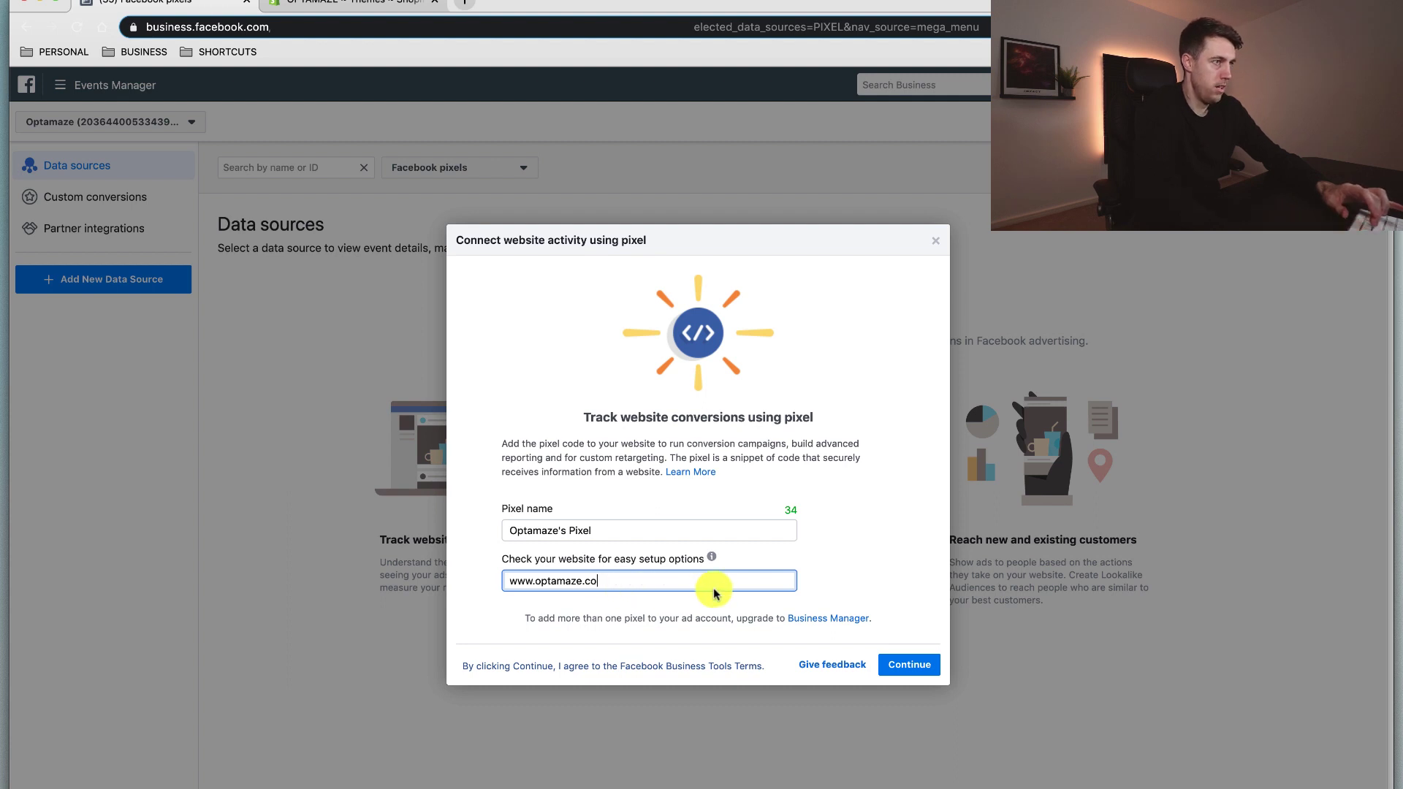
click(826, 582)
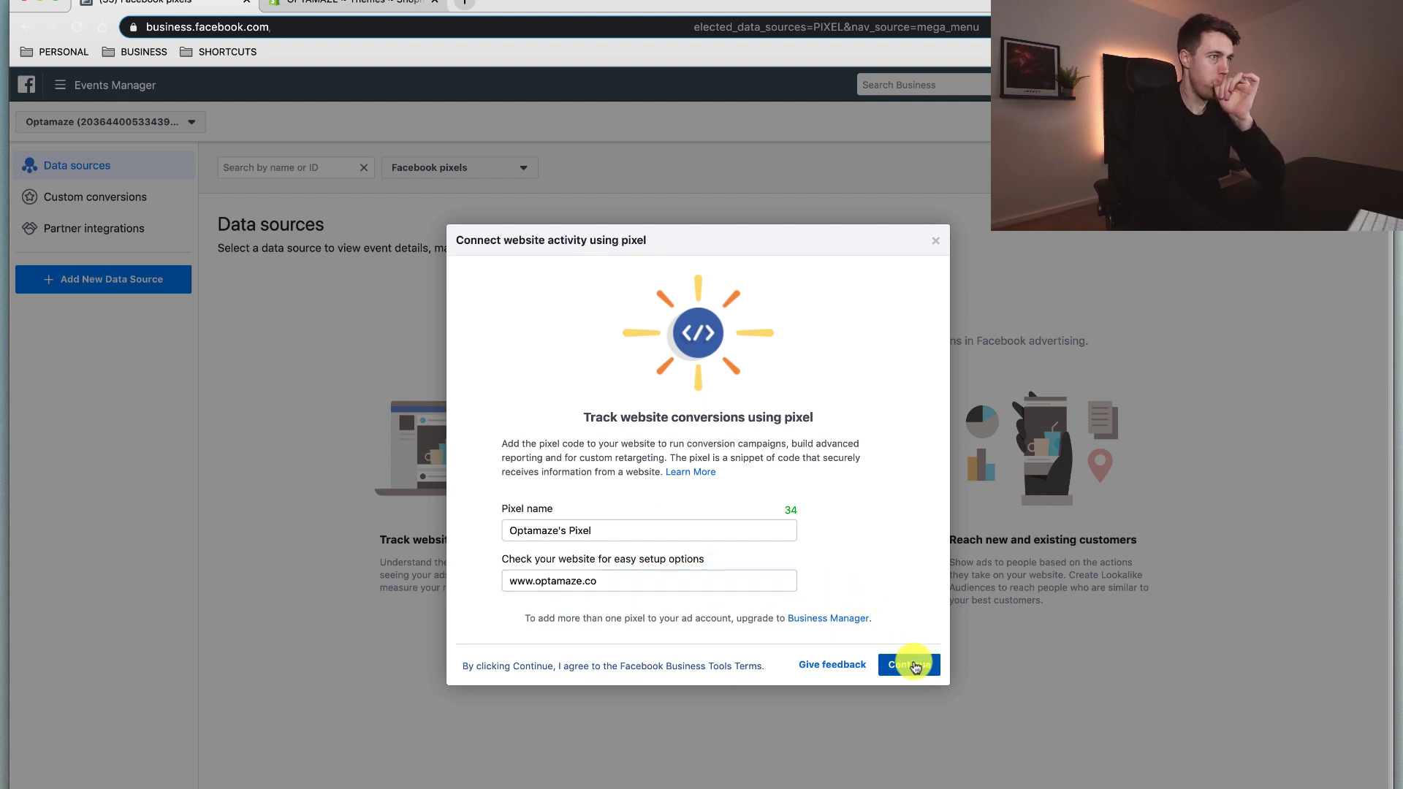
click(915, 667)
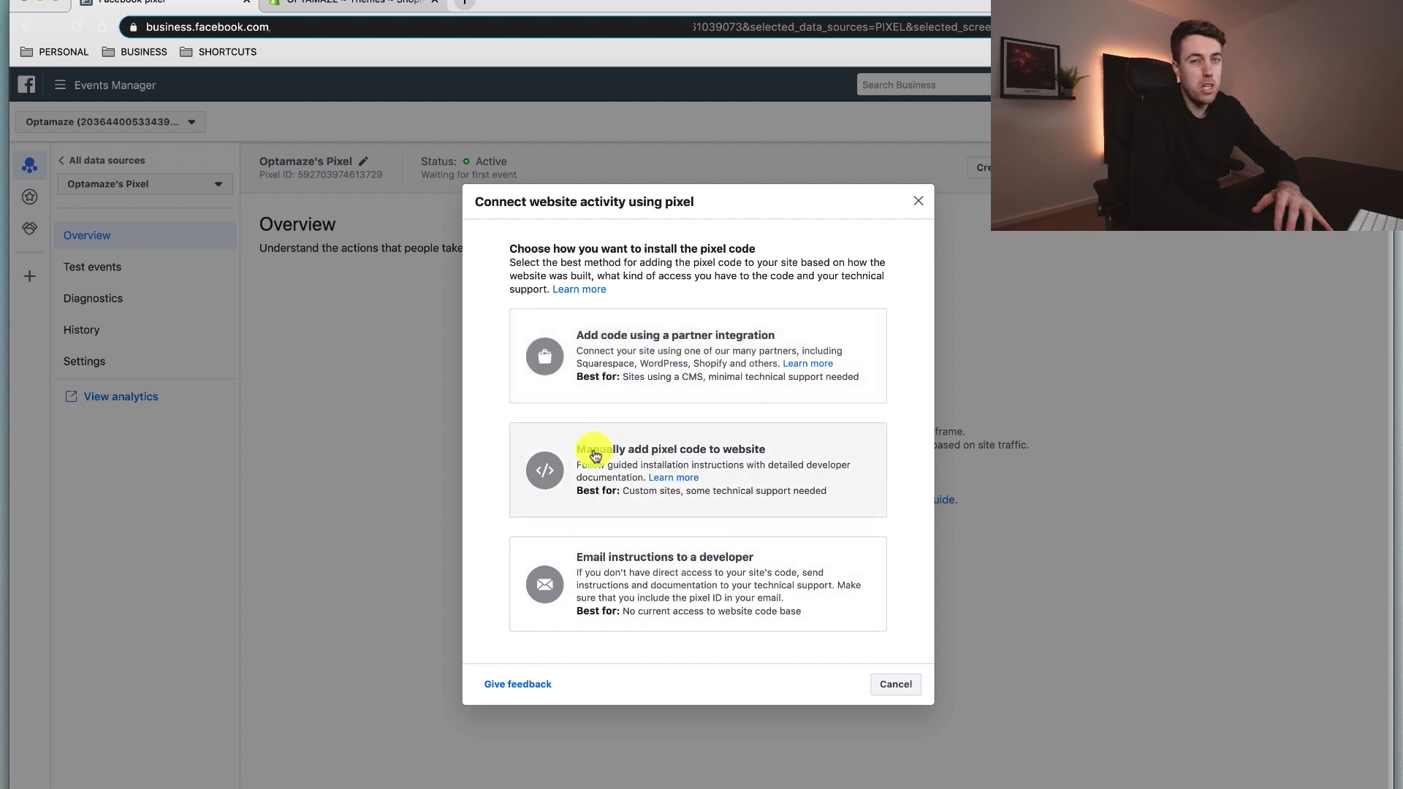
Choose partner integration with Shopify (online) as the installation method and continue with automatic advanced matching left on.
click(685, 366)
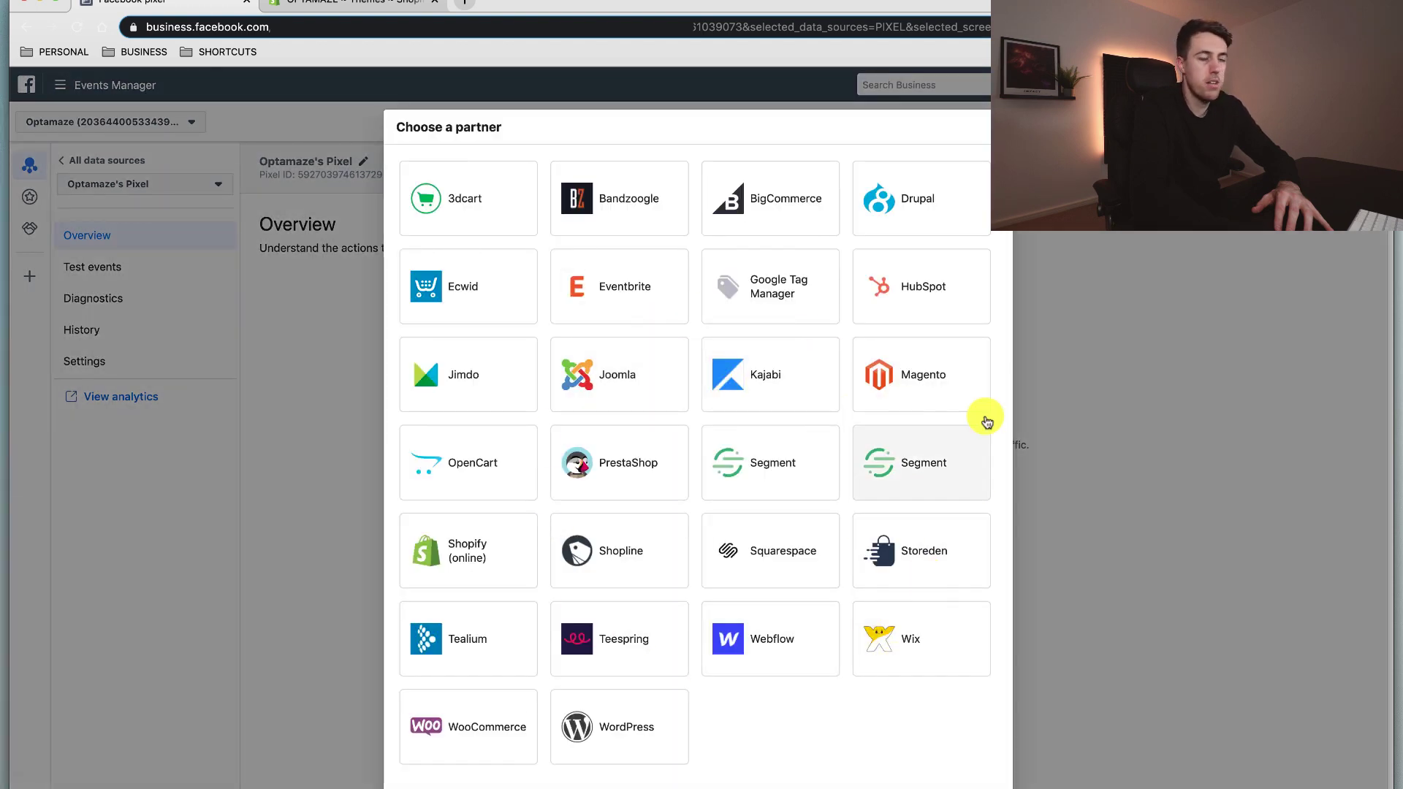
click(457, 572)
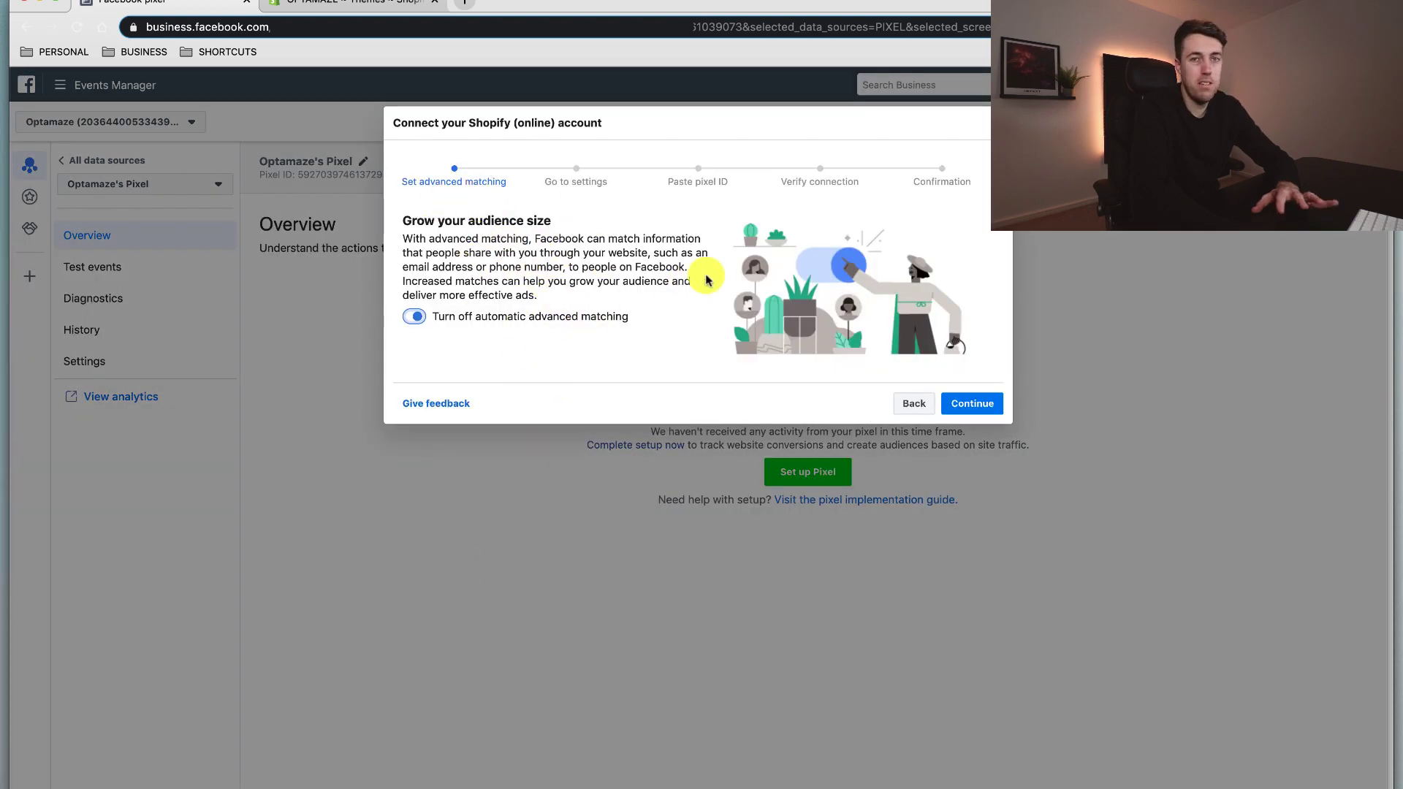
click(964, 404)
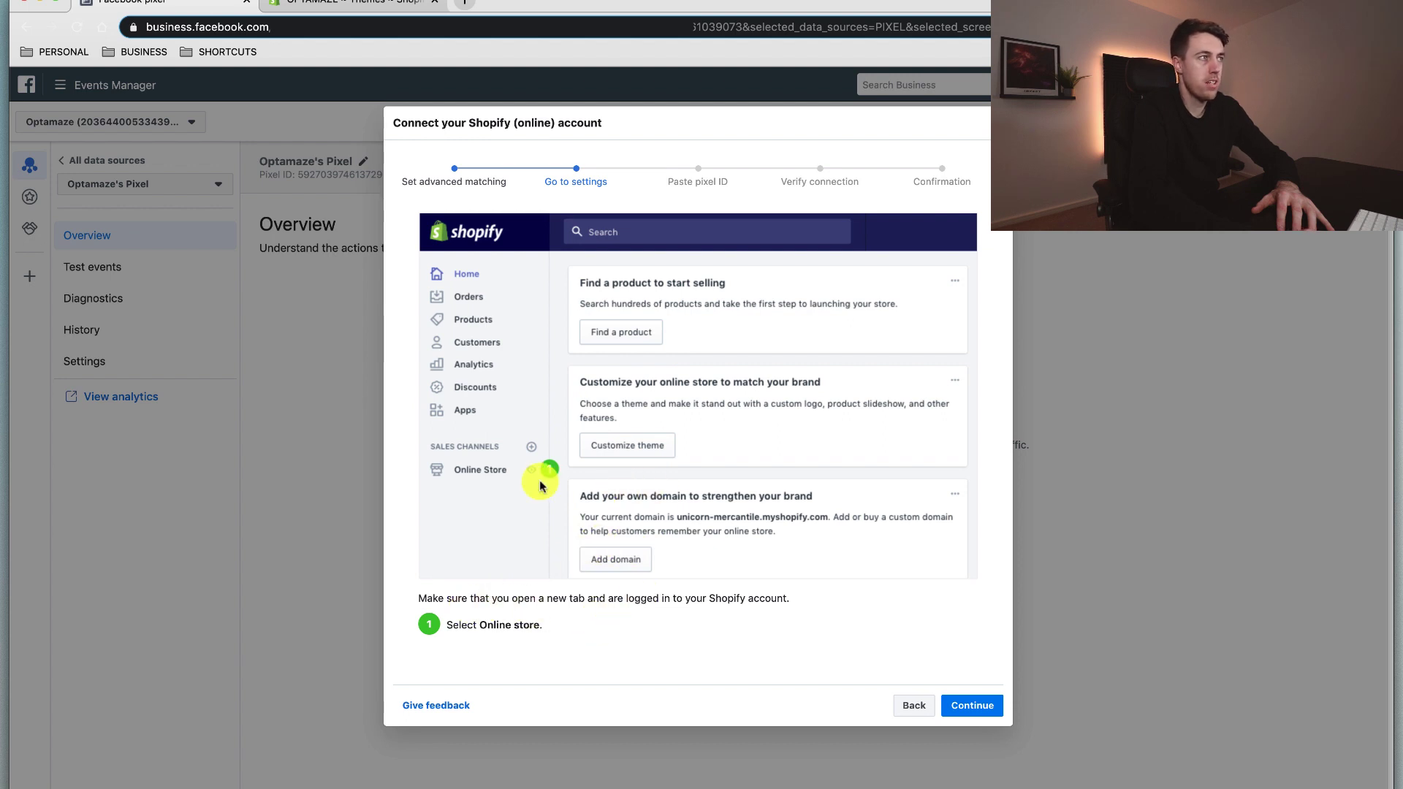
Advance the Shopify connection setup to the Paste pixel ID stage and open the online store's Preferences in Shopify.
click(333, 7)
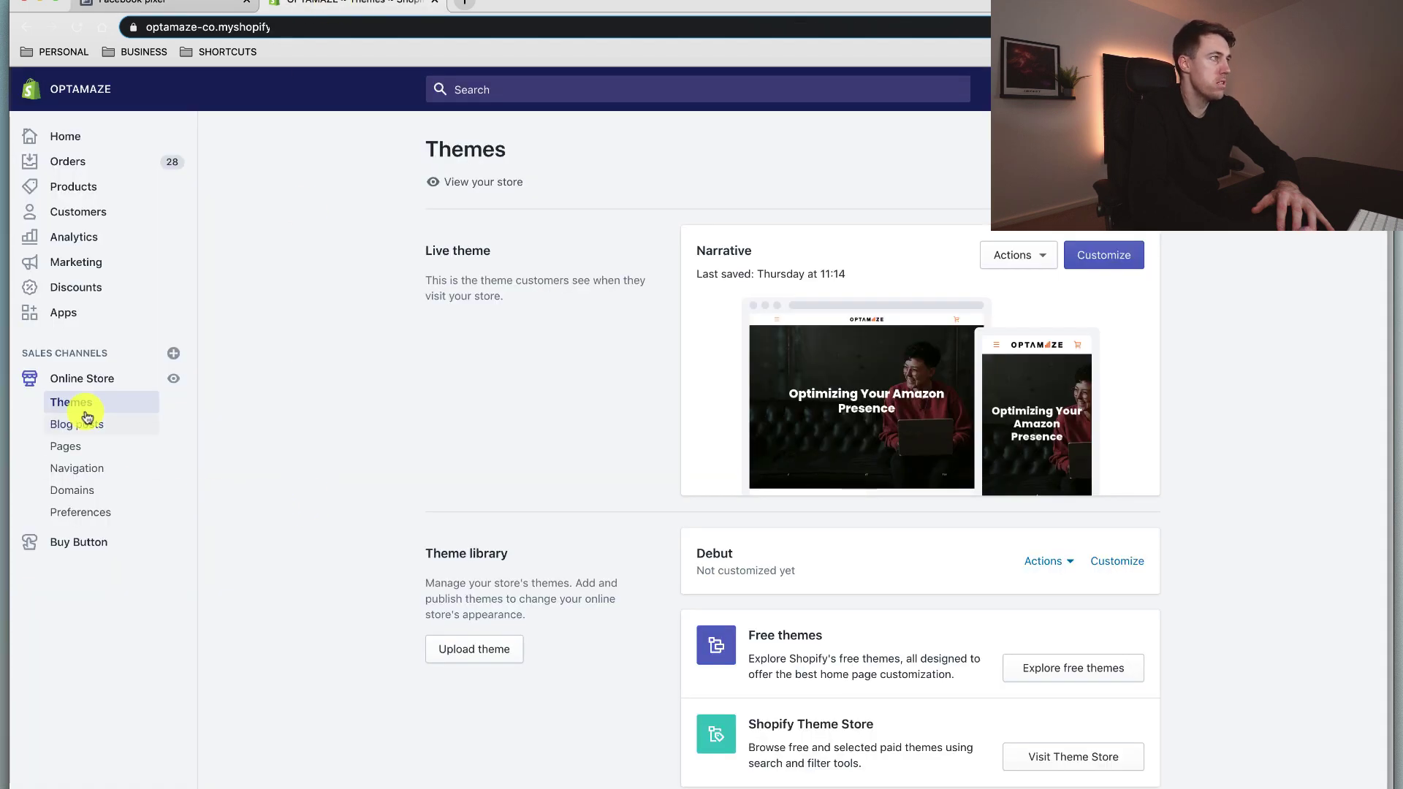
click(135, 4)
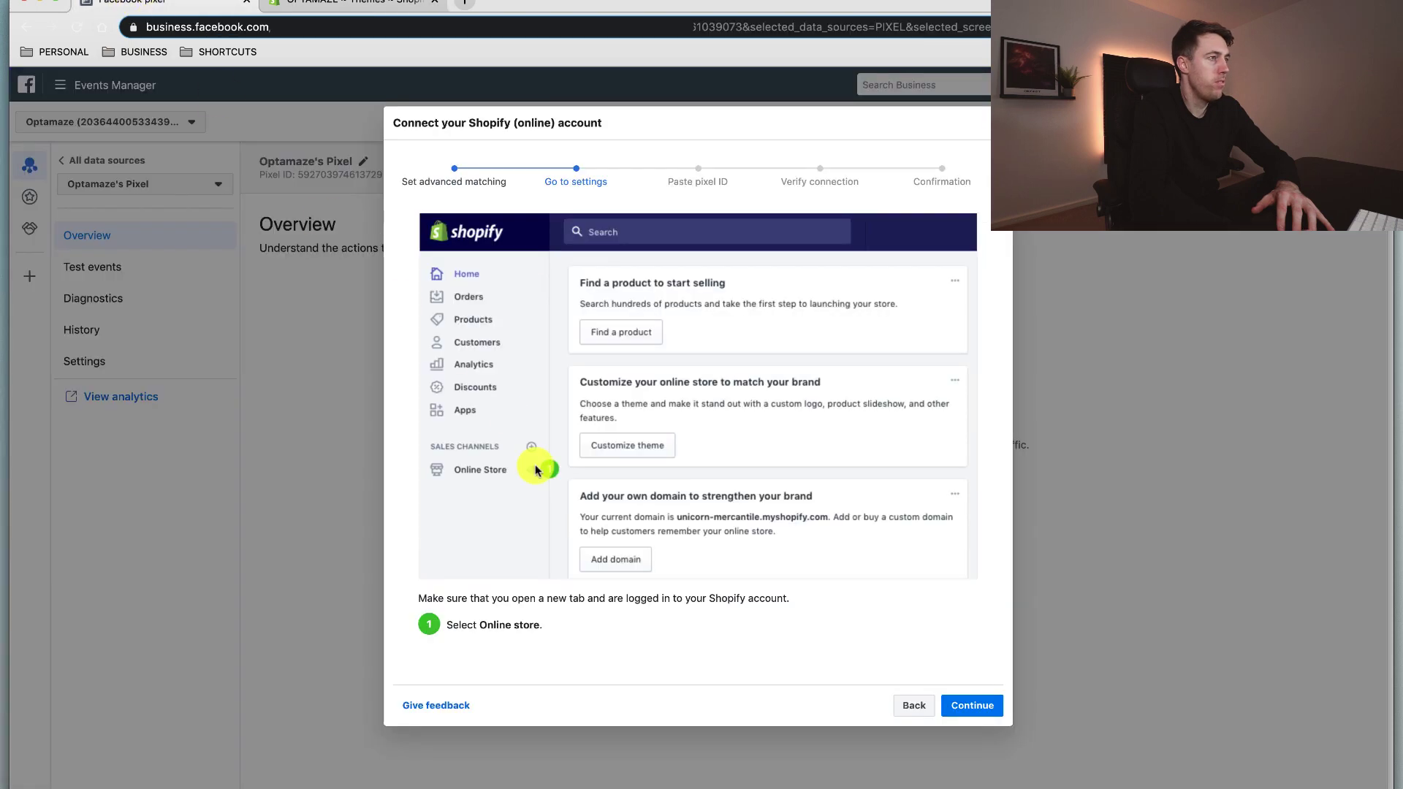
click(969, 706)
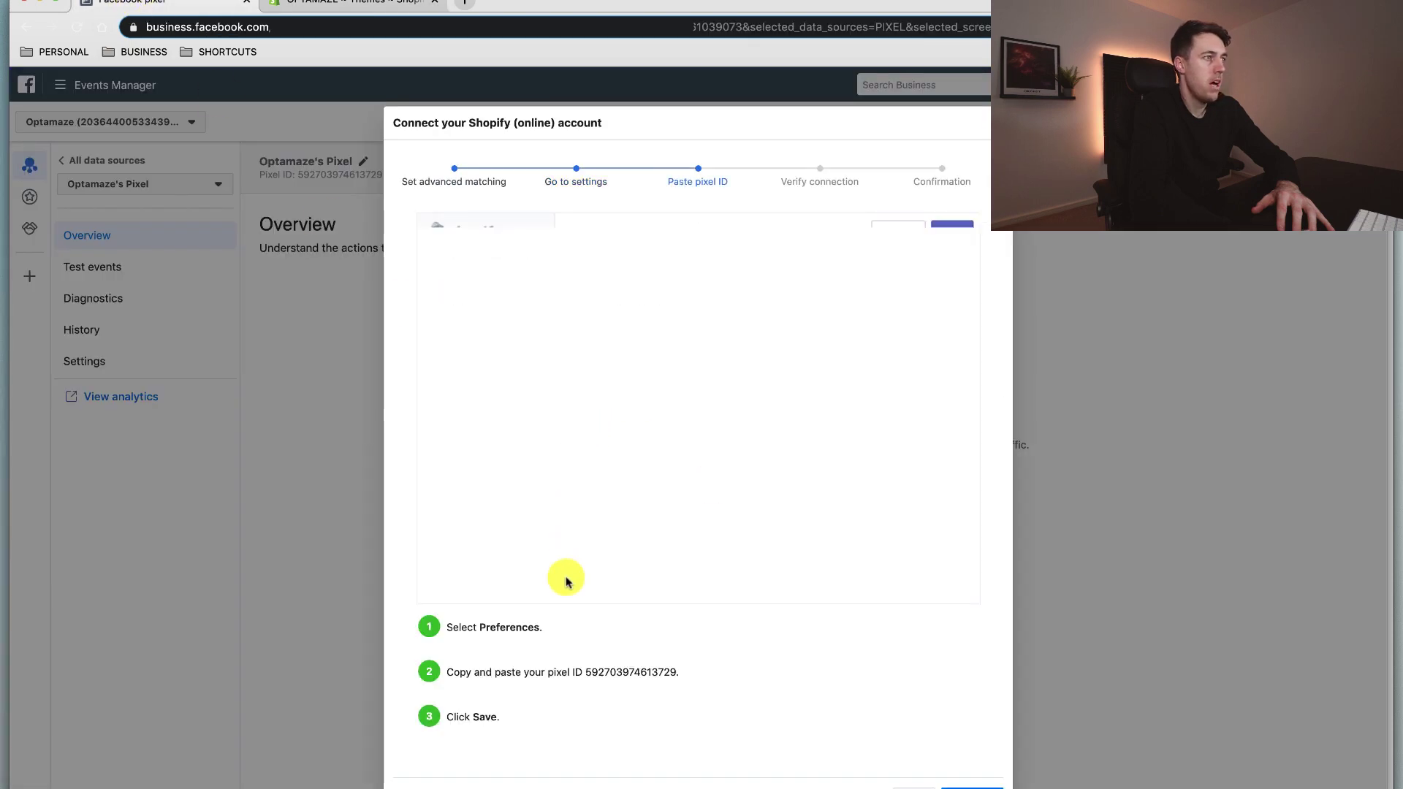
click(333, 6)
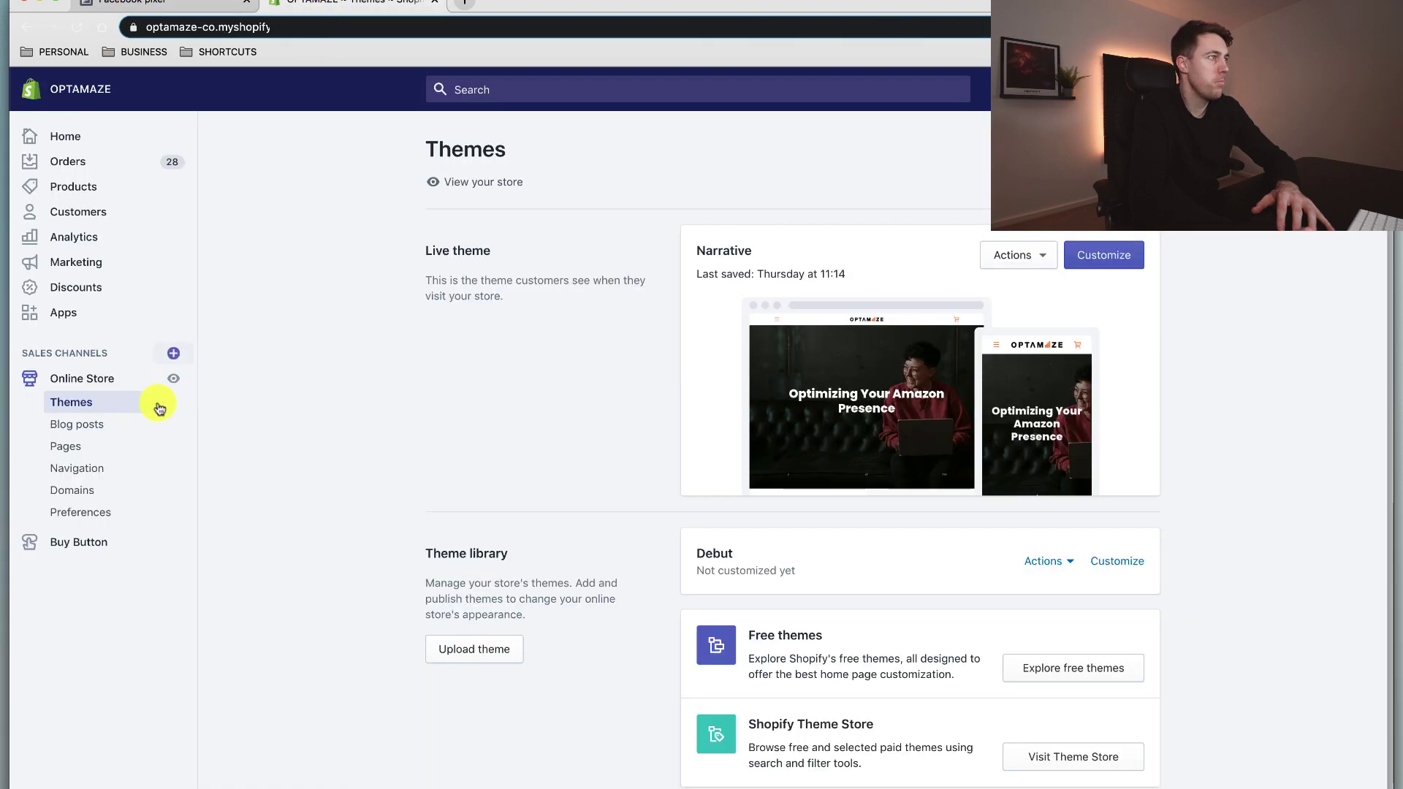
click(84, 515)
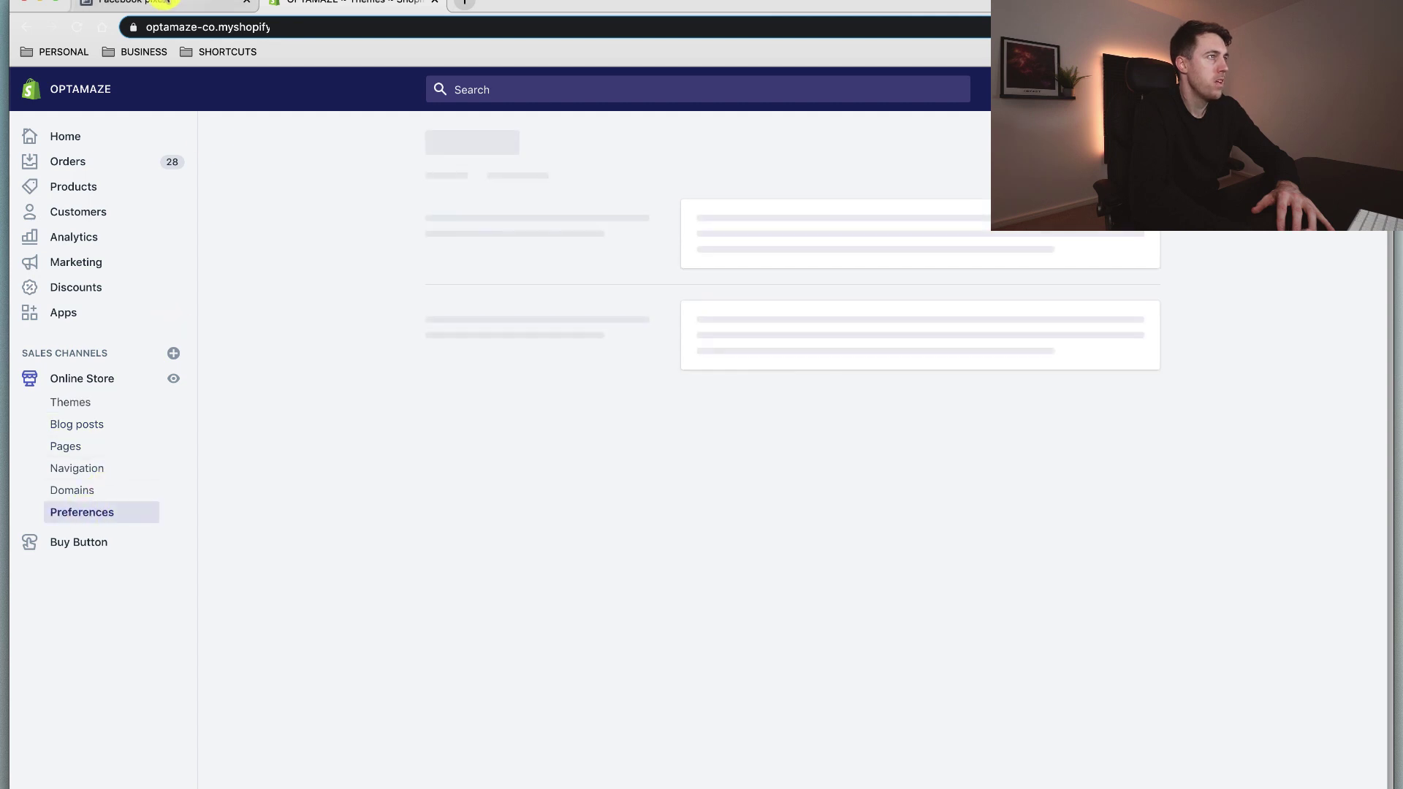
Copy the pixel ID from the Facebook setup instructions into the Facebook Pixel ID field of the Shopify store preferences.
click(220, 5)
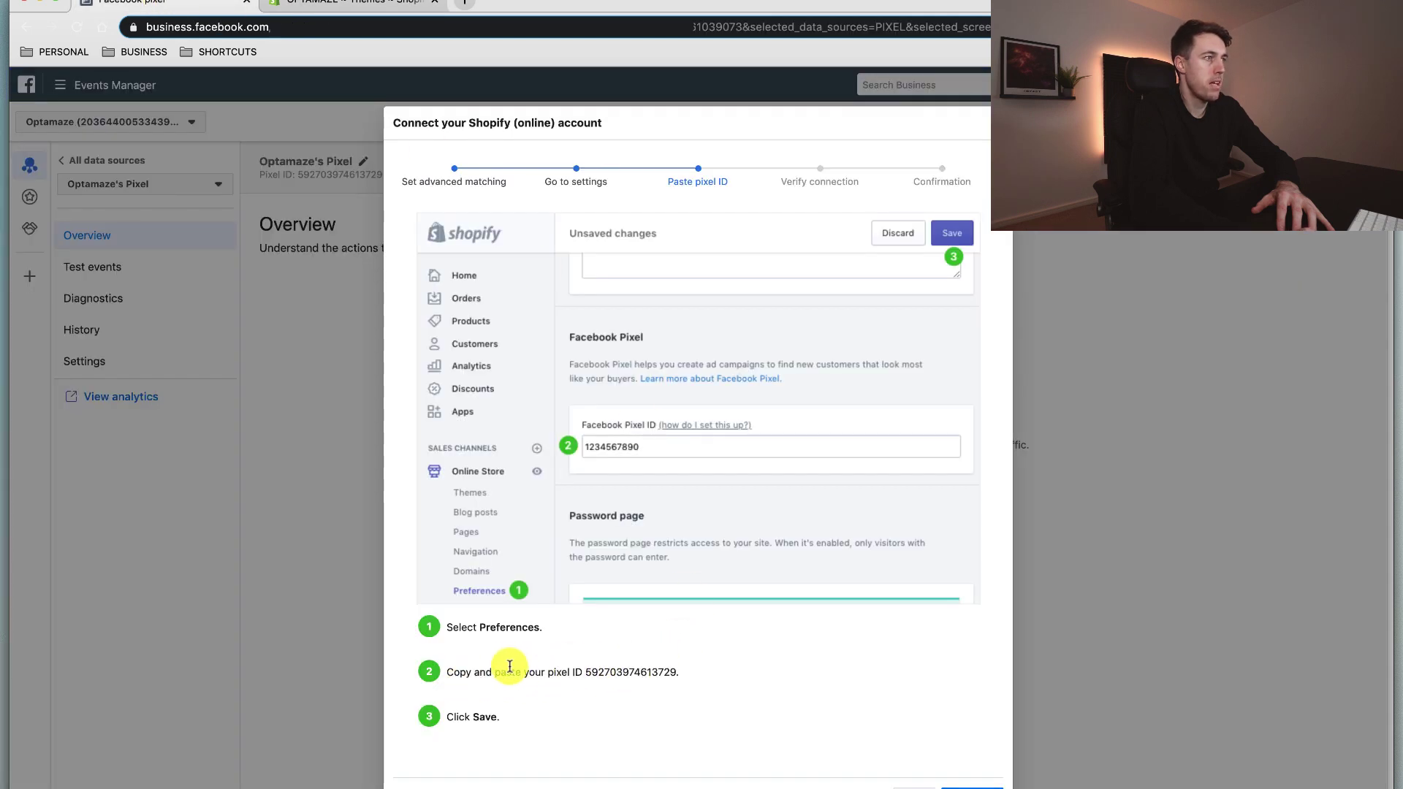
double_click(651, 672)
key(super+c)
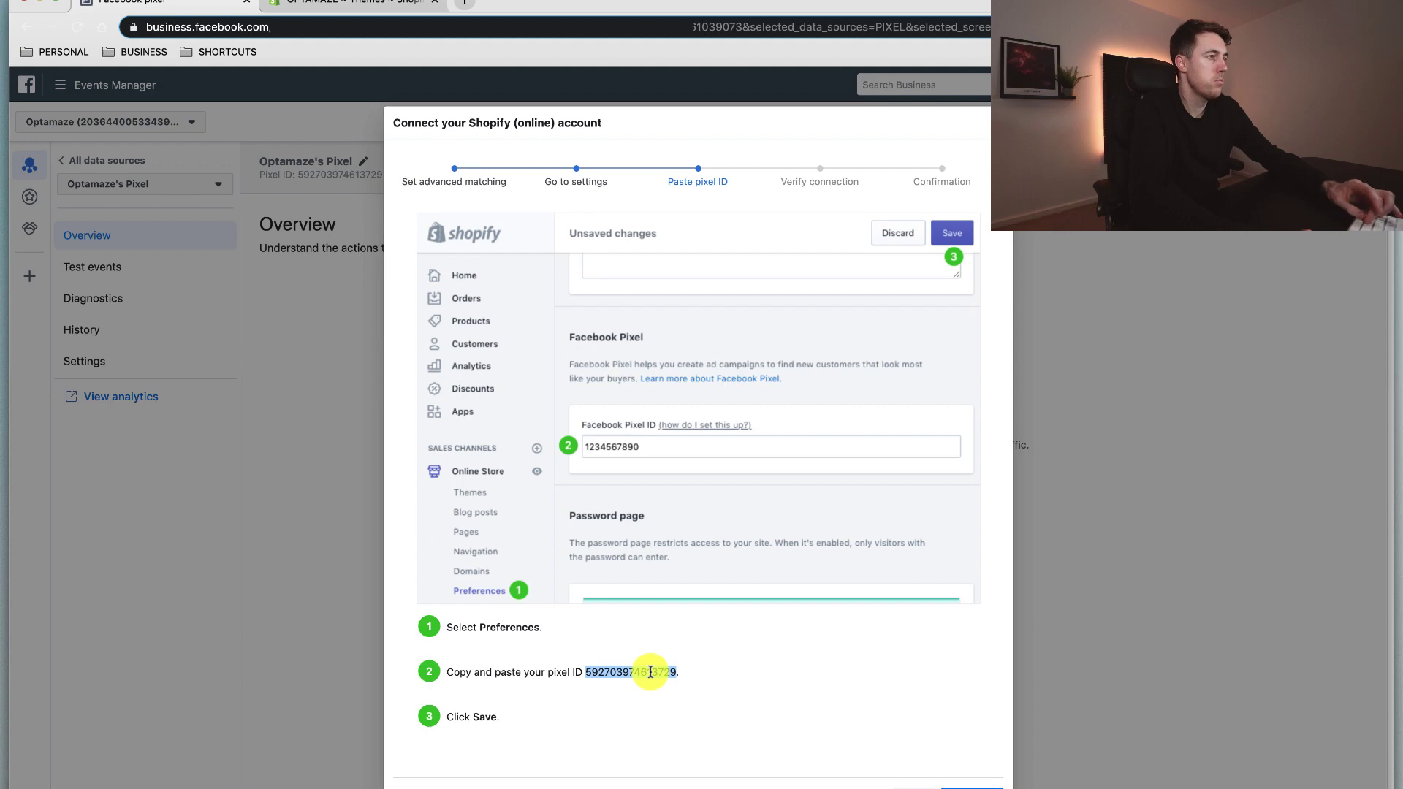
click(329, 4)
scroll(533, 486, down, 3)
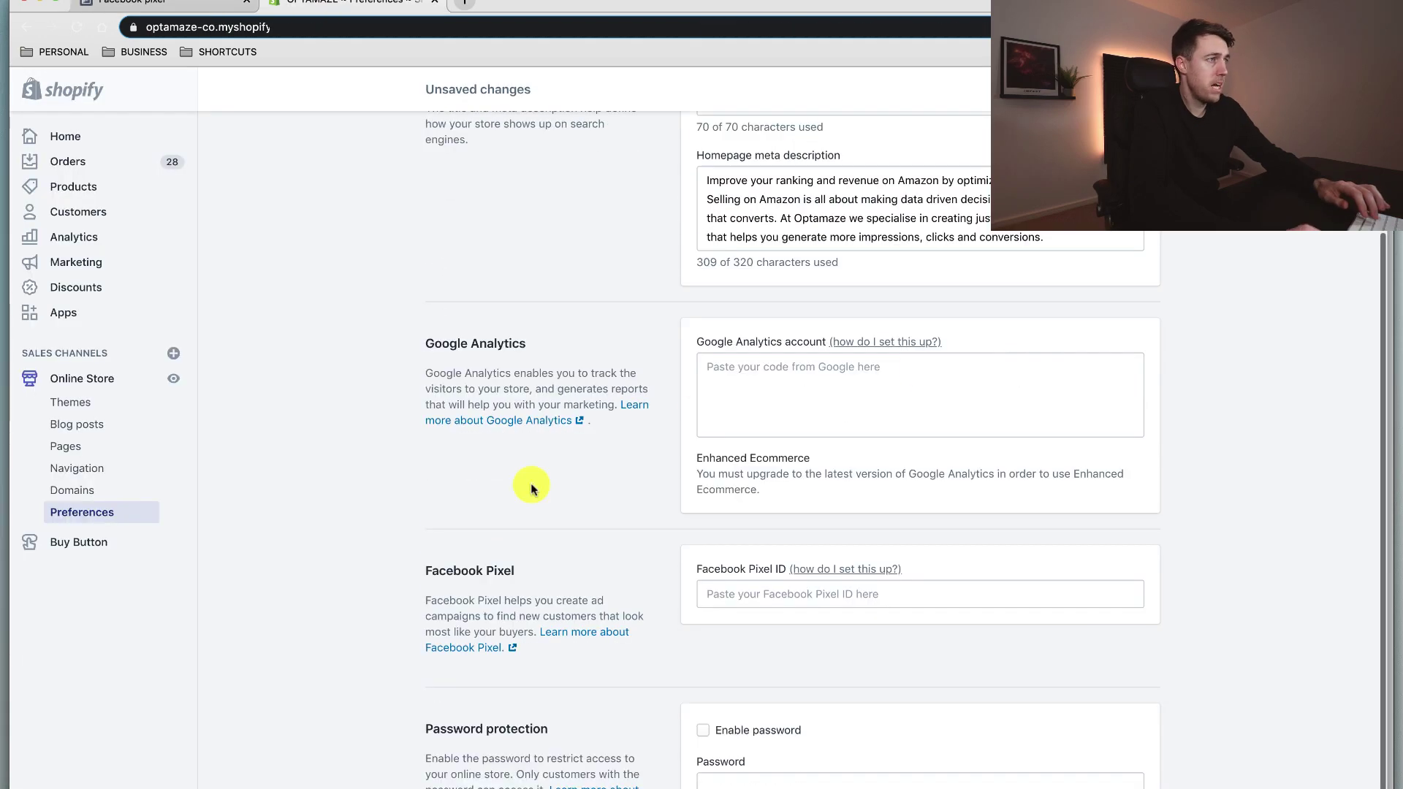
click(768, 594)
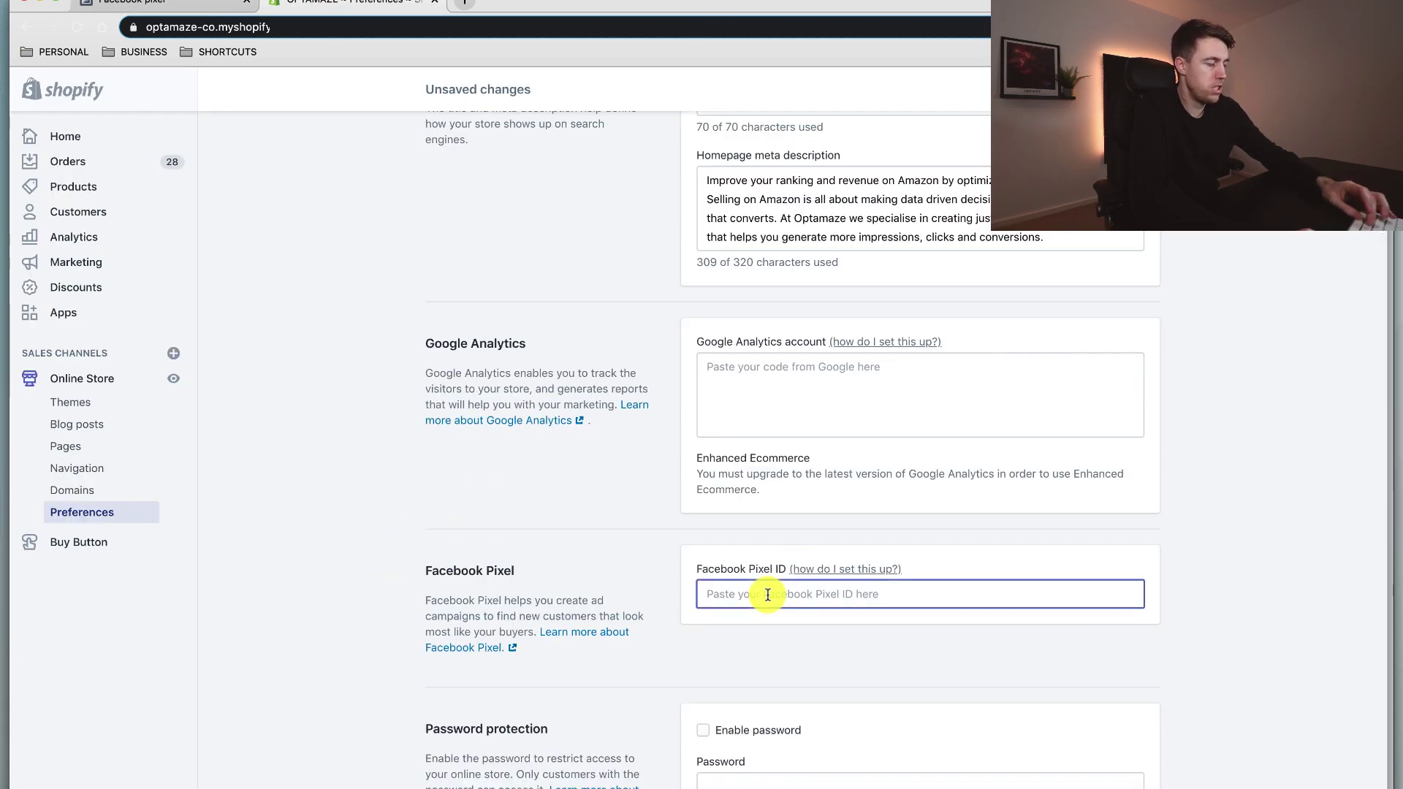
key(super+v)
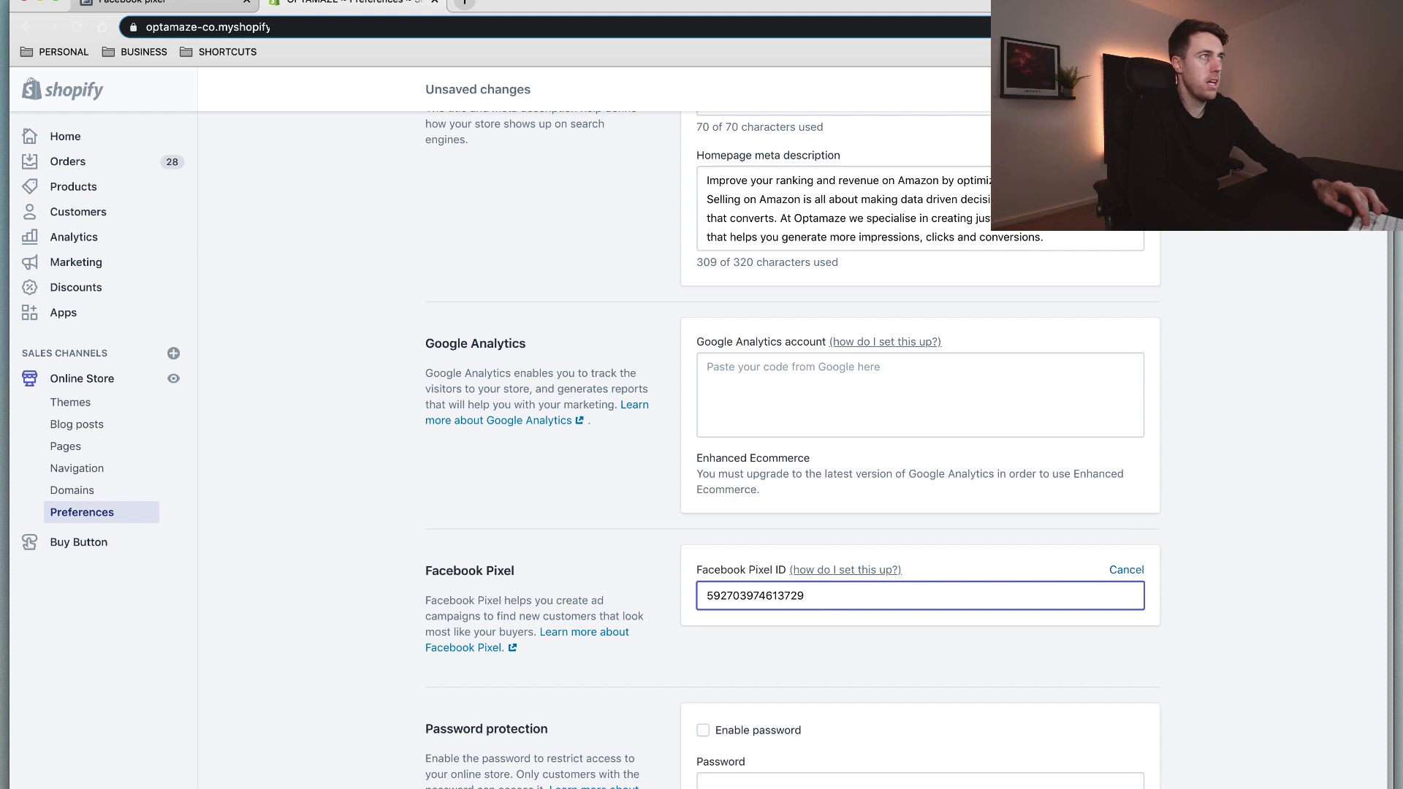
click(136, 8)
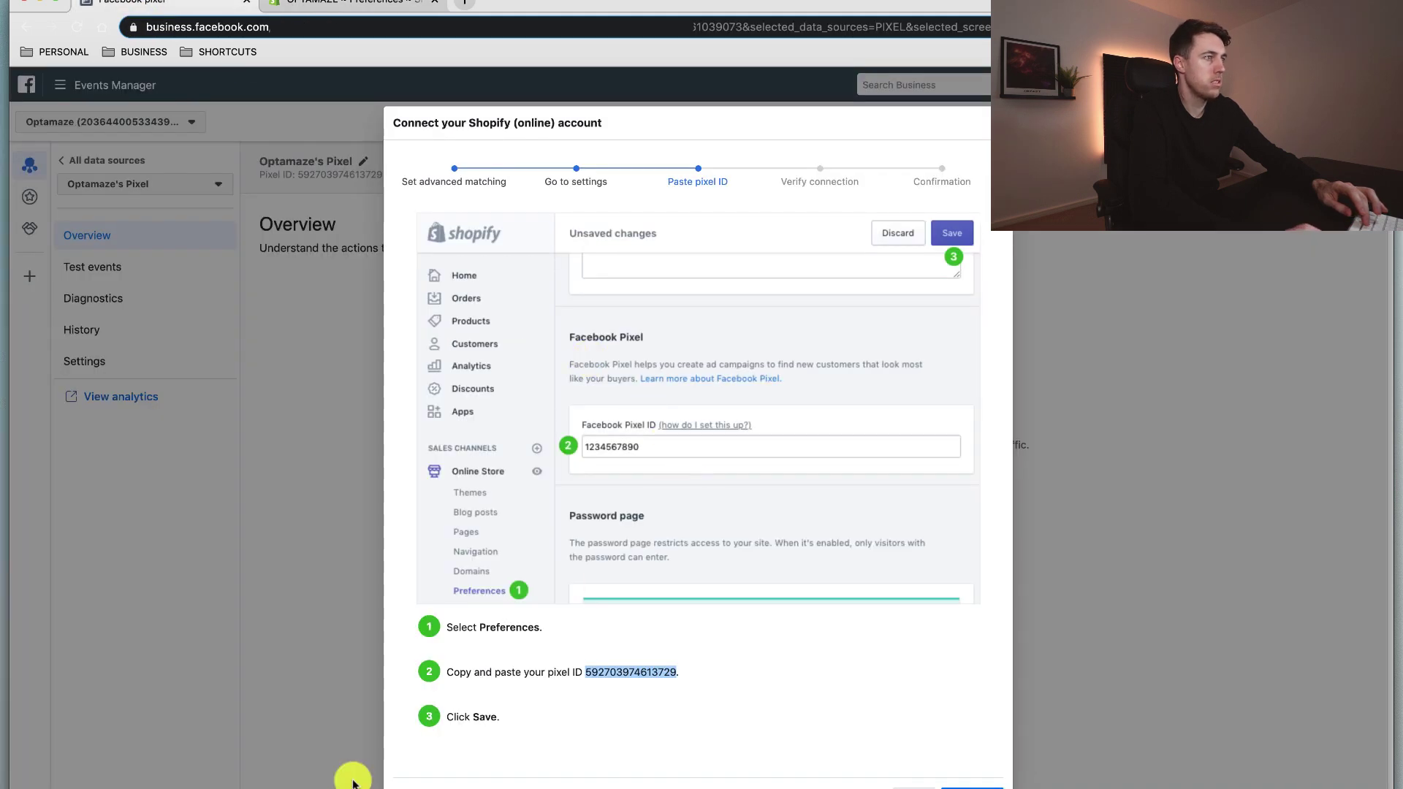
click(971, 786)
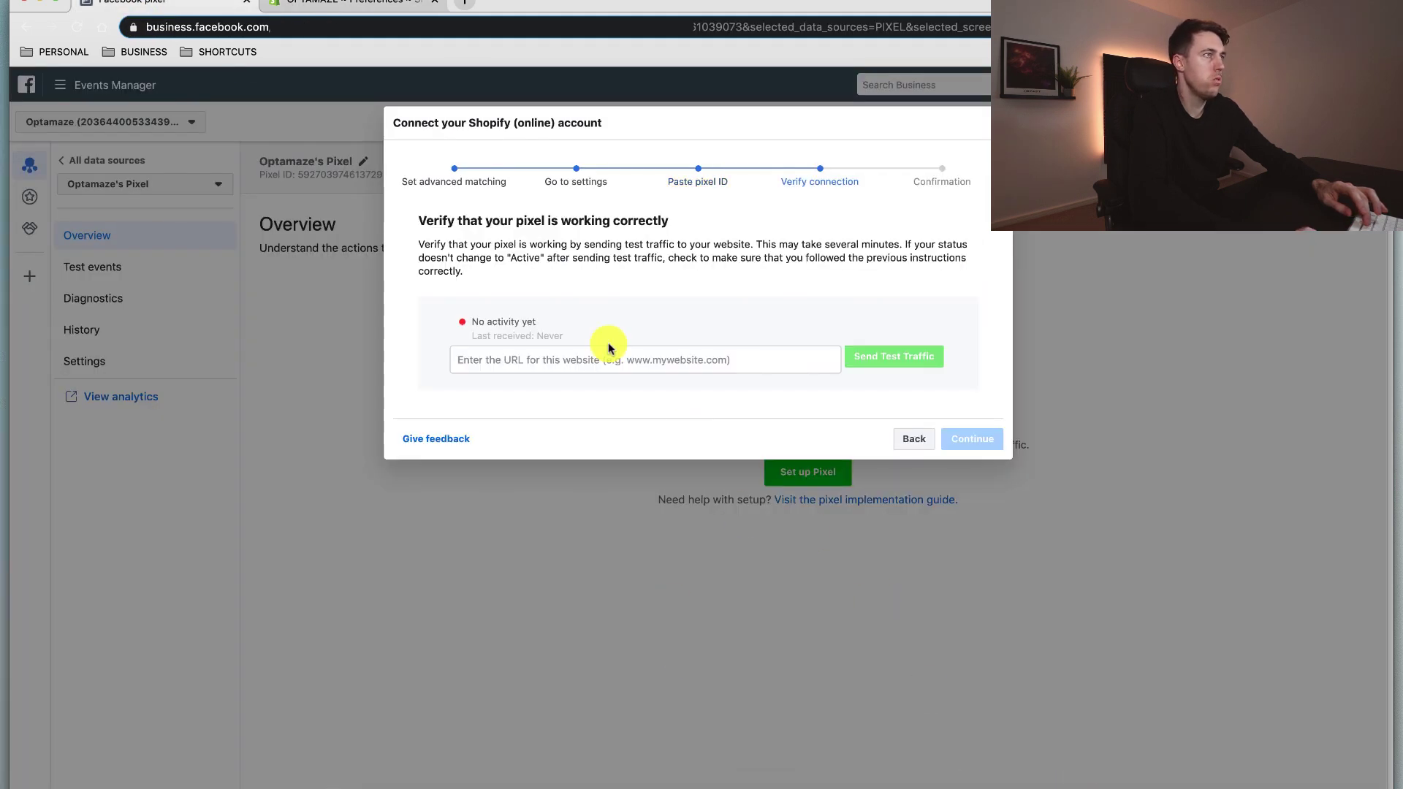
click(512, 359)
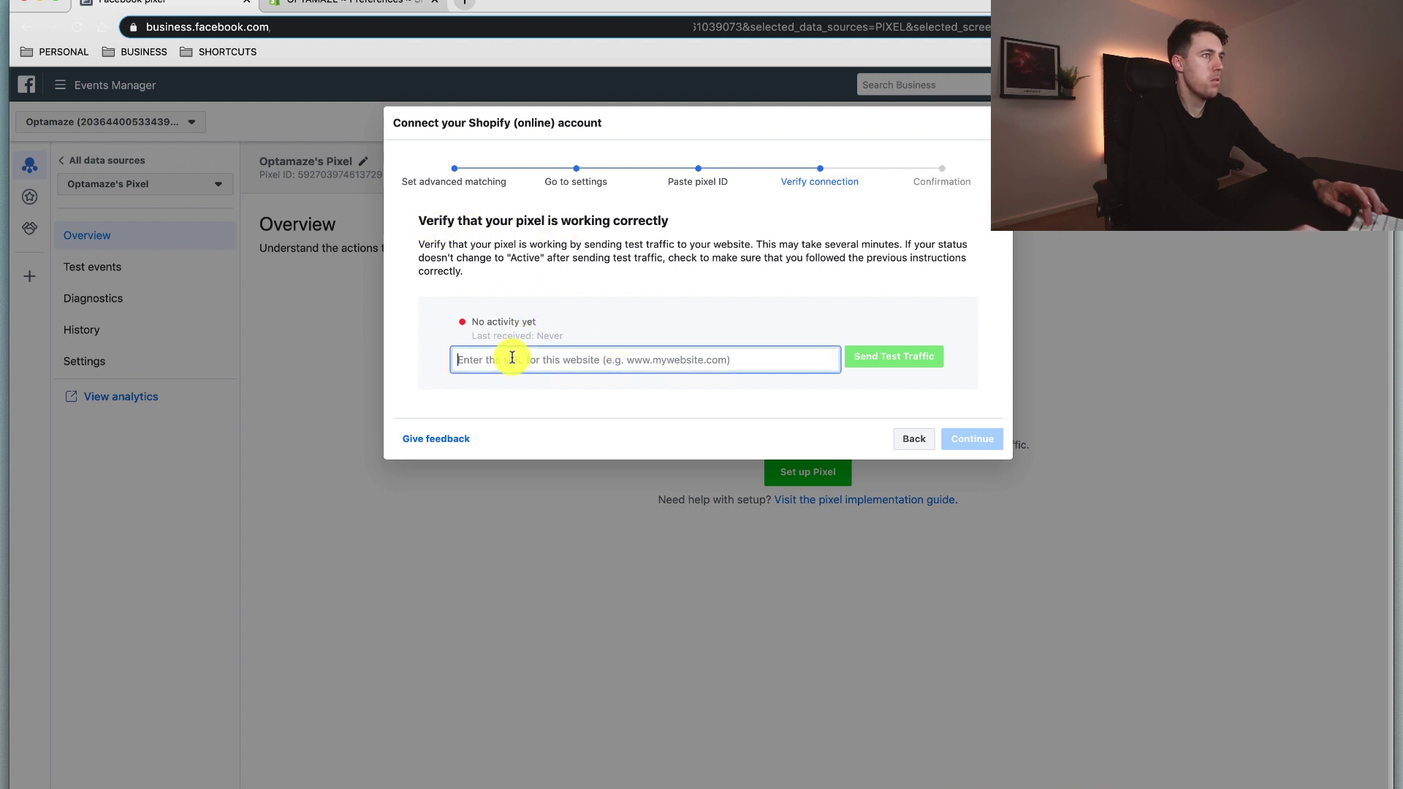
text(www.o)
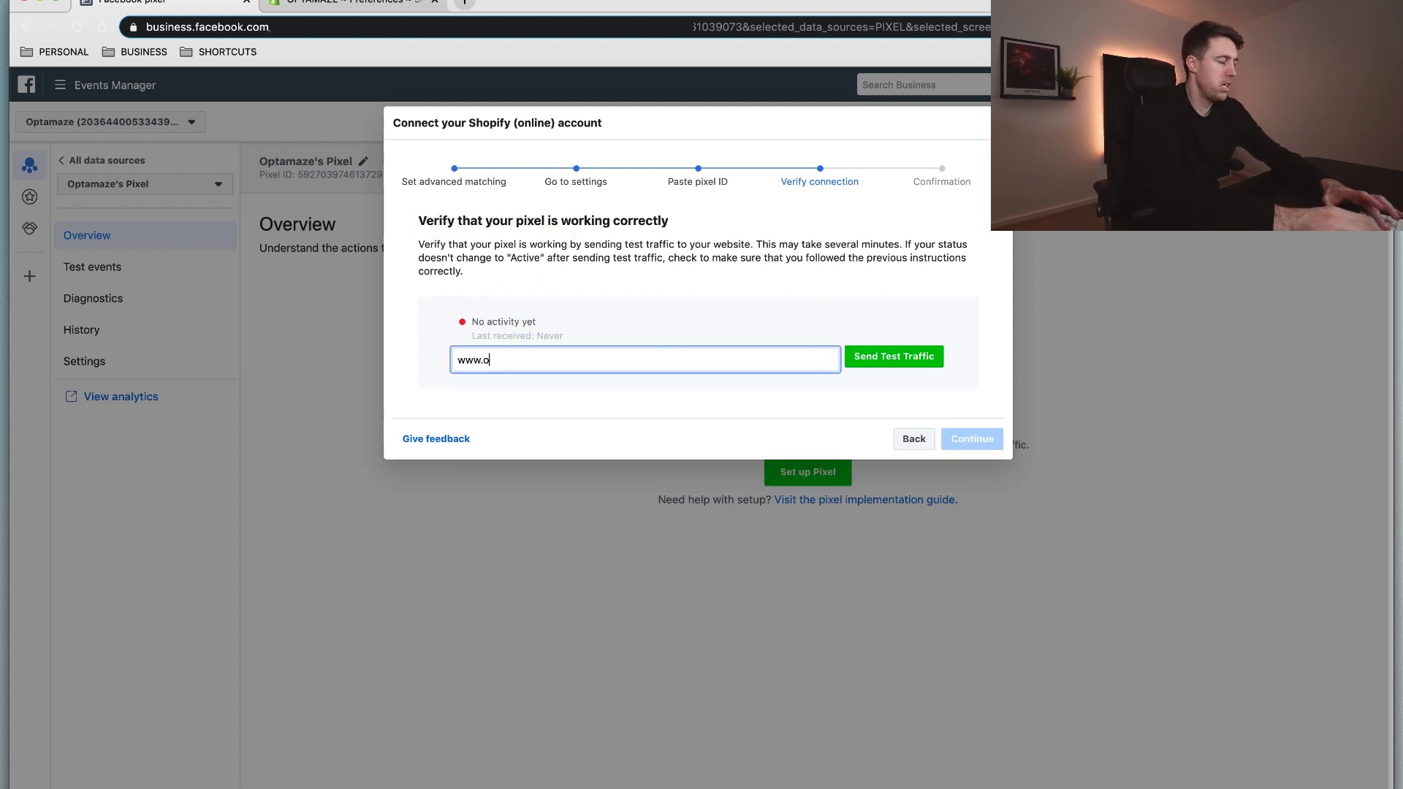
text(ptamaze.co)
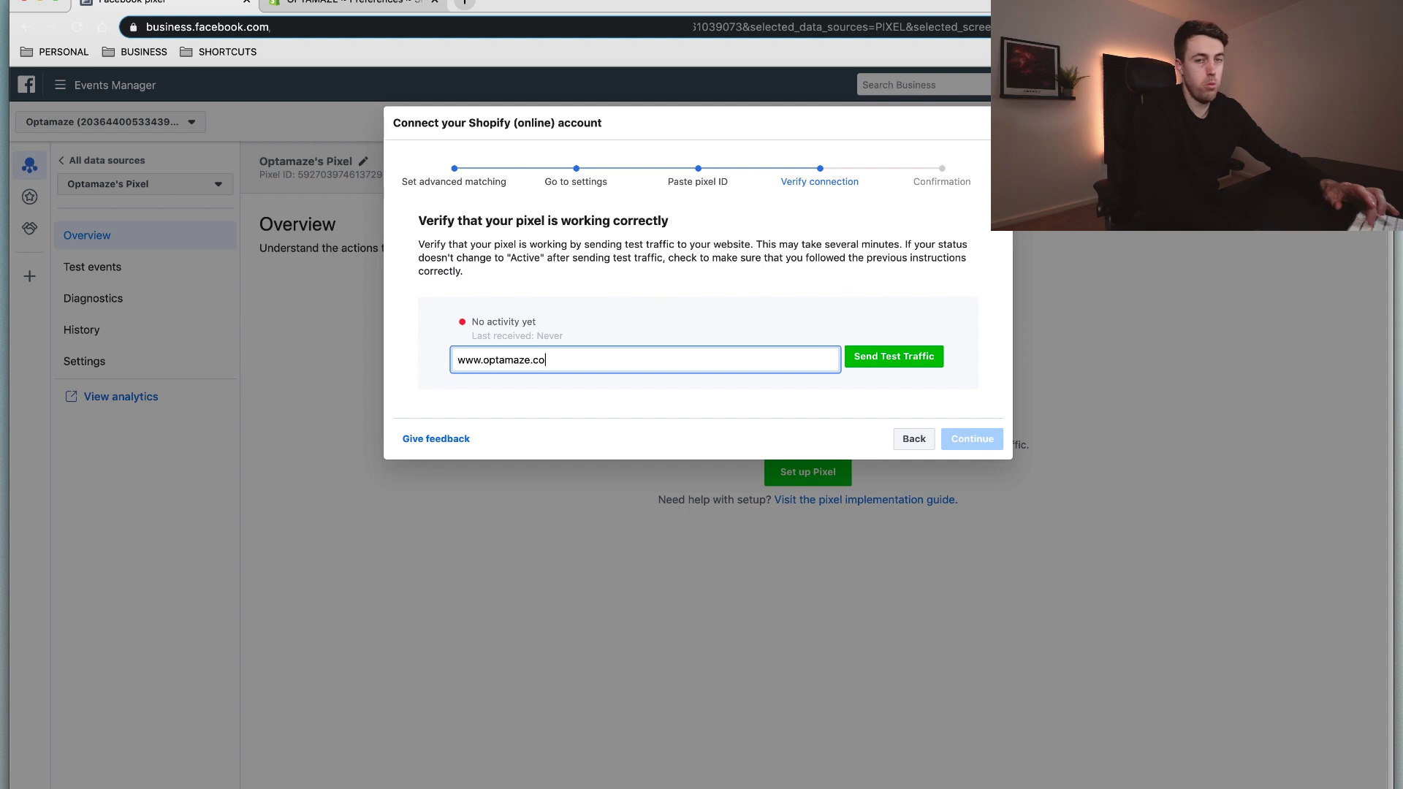
click(863, 358)
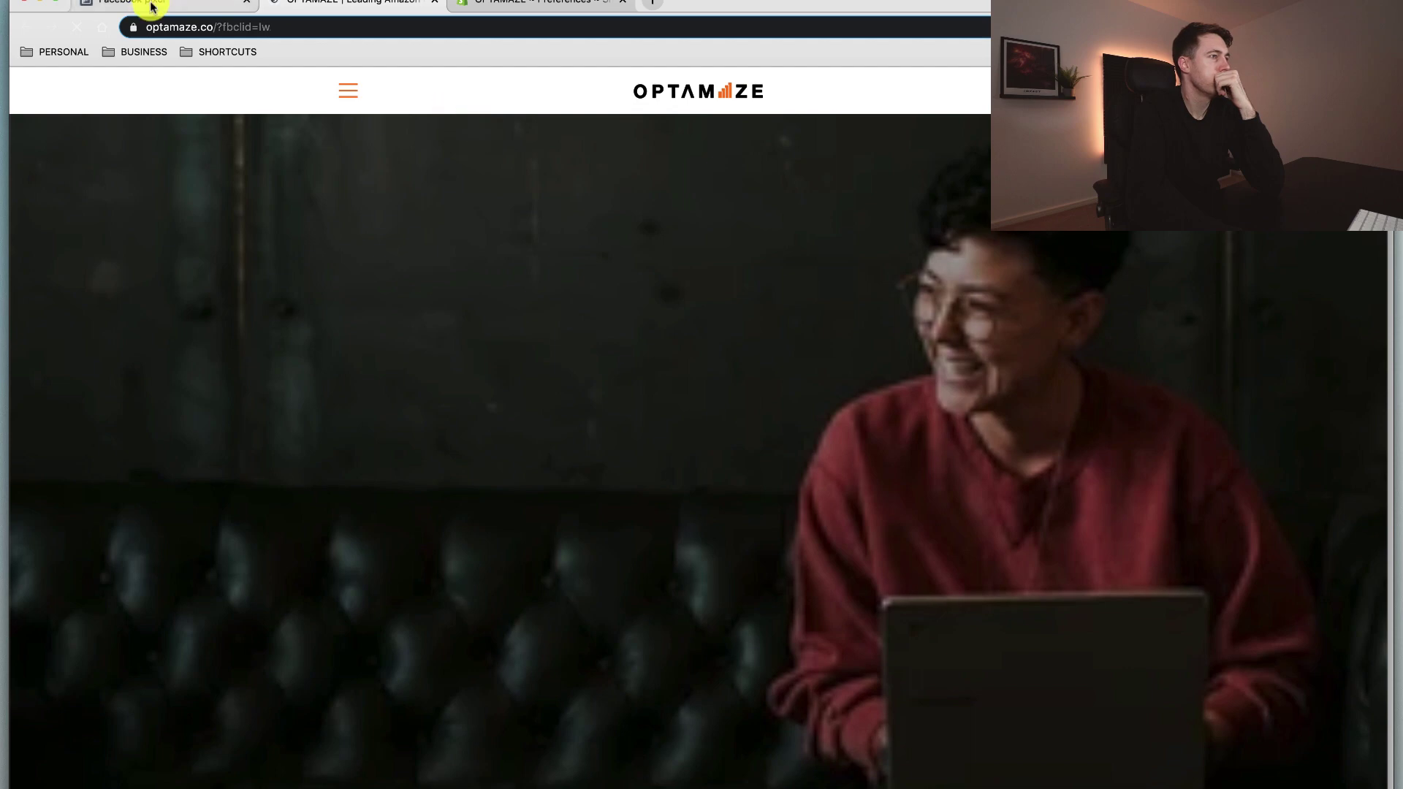
click(152, 7)
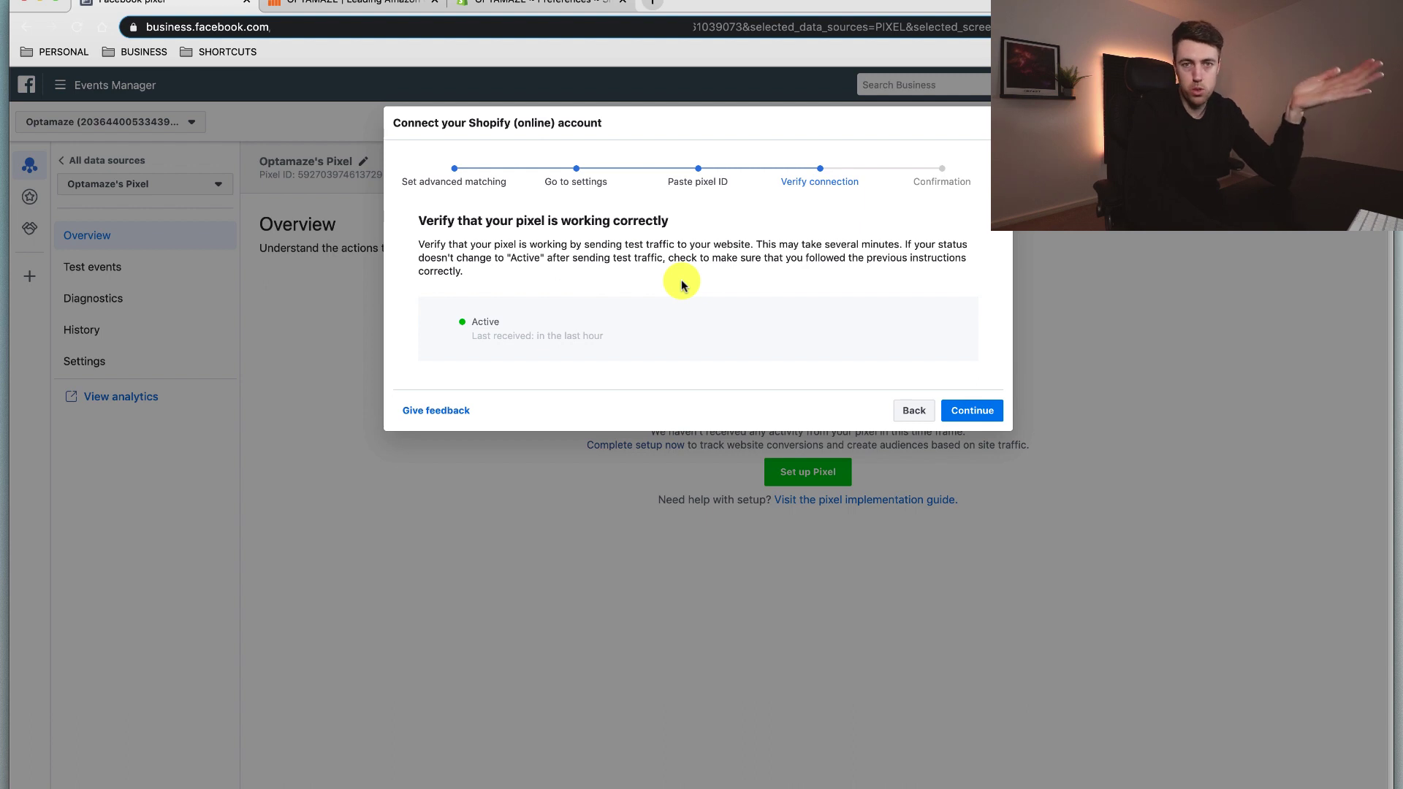
click(980, 411)
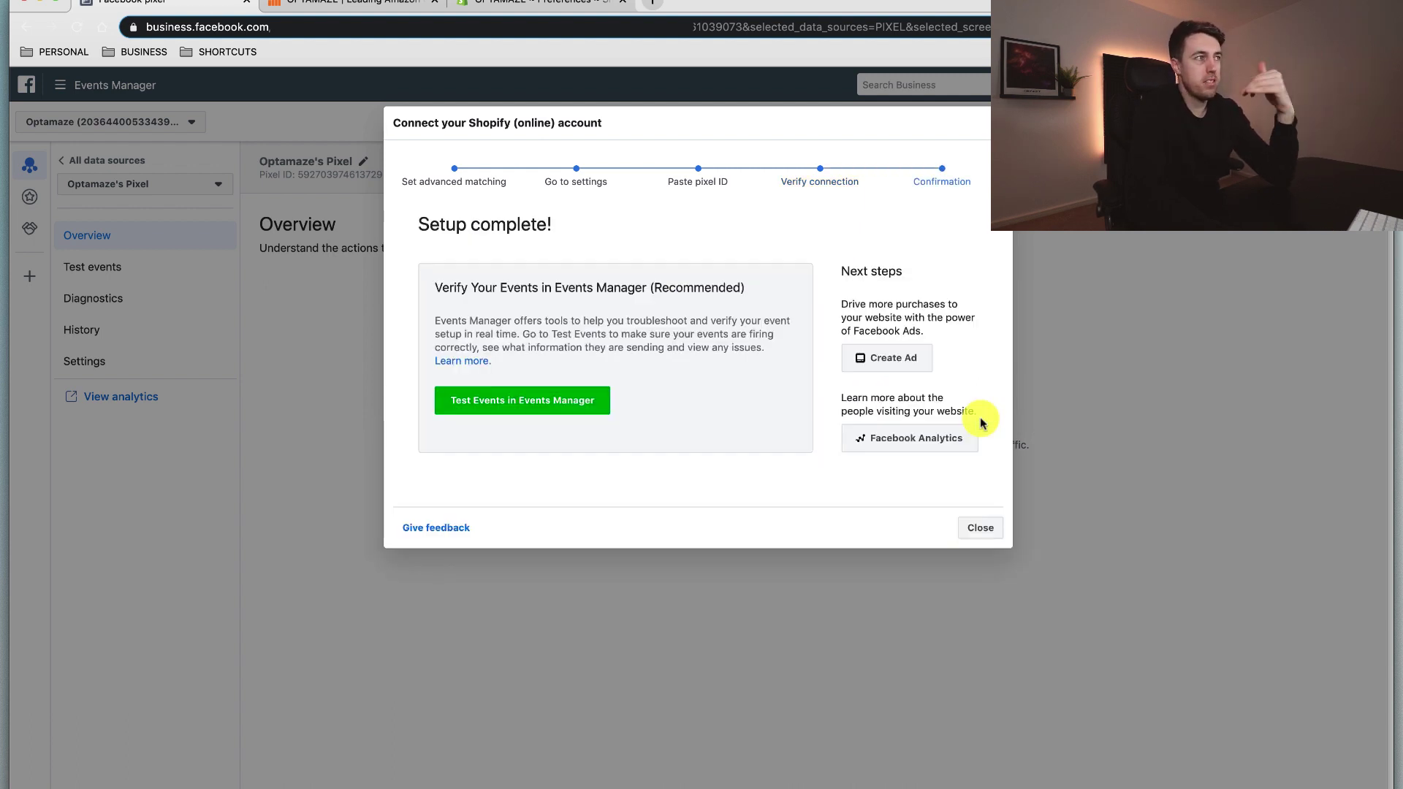